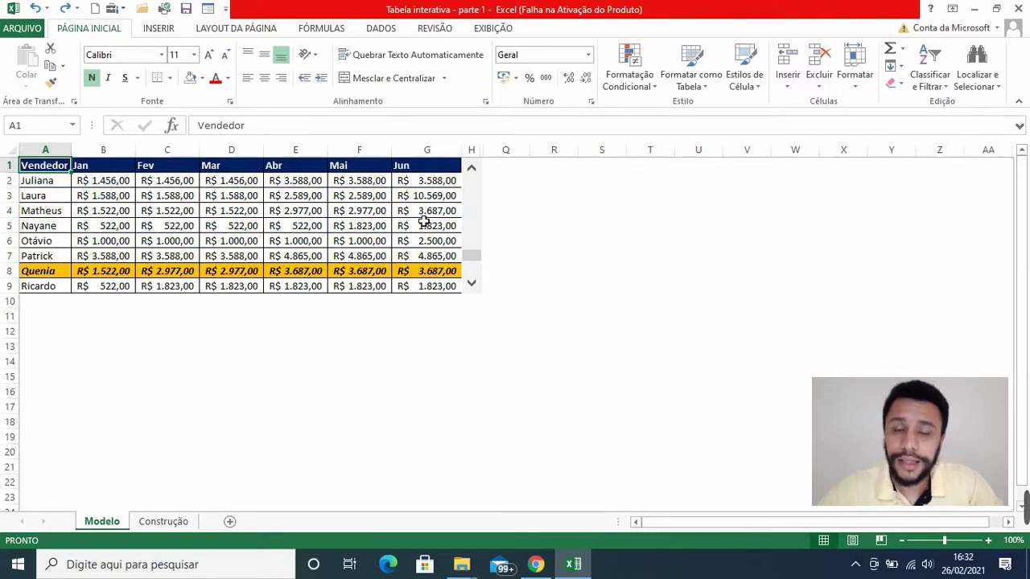
- On the Construção sheet, copy the header and first seller row A1:G2 and paste them starting at cell I1
click(165, 522)
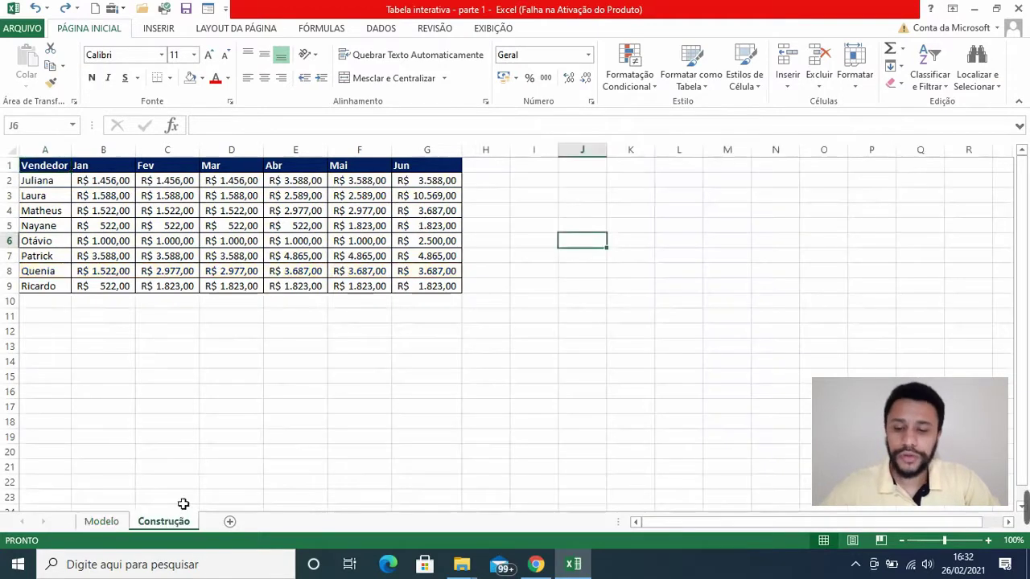
click(45, 167)
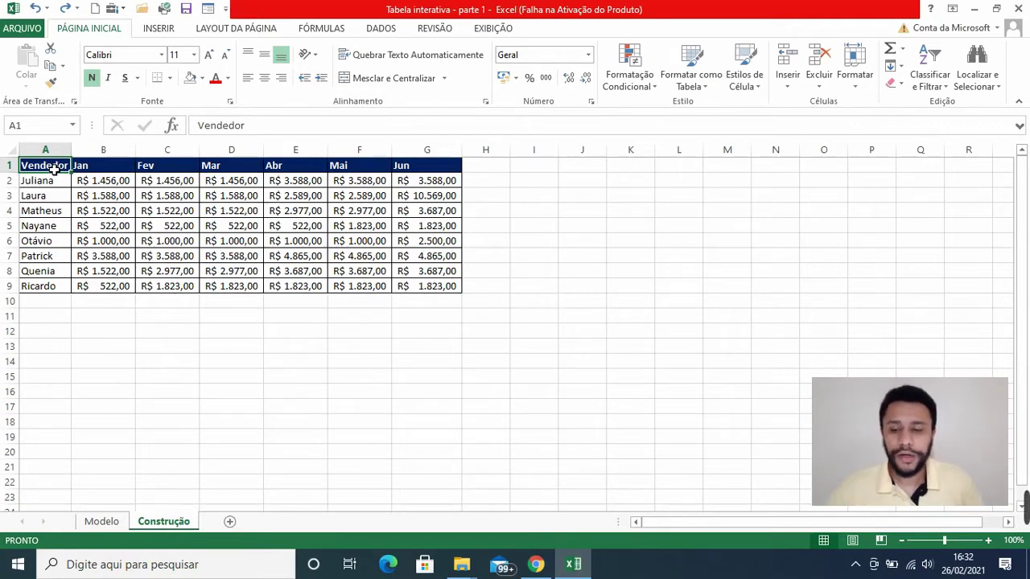
drag(58, 169, 416, 183)
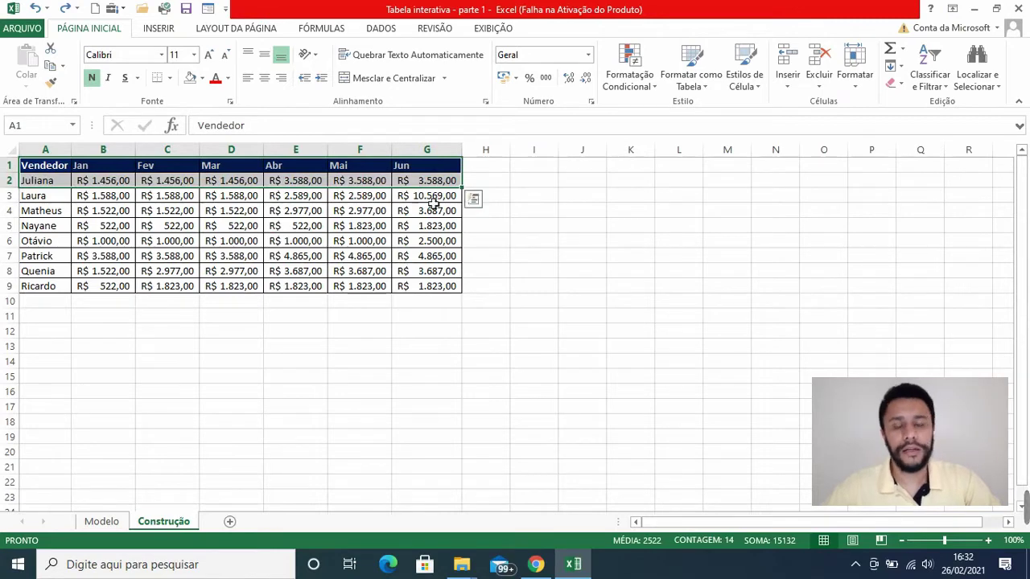
key(ctrl+c)
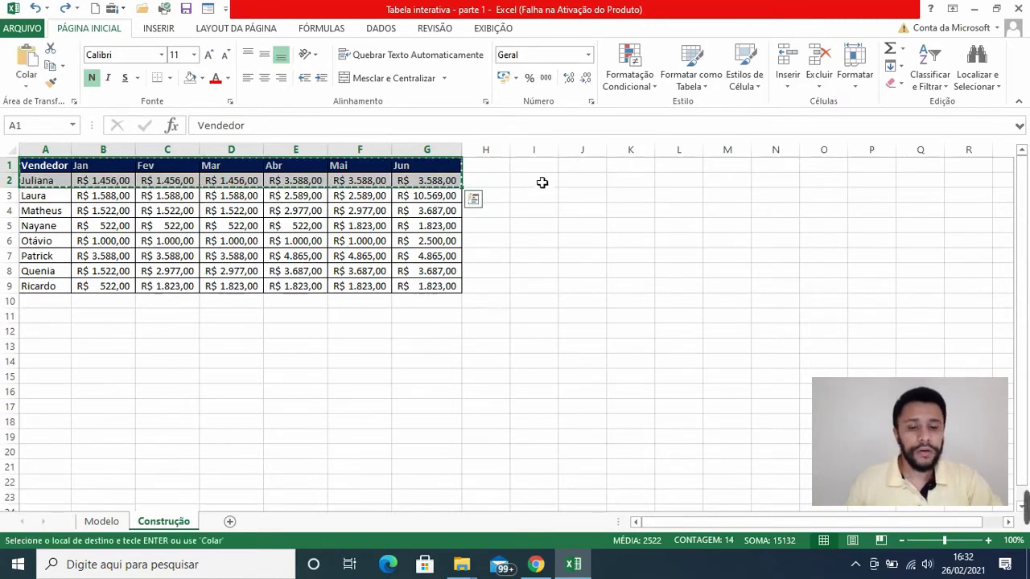
click(537, 168)
key(ctrl+v)
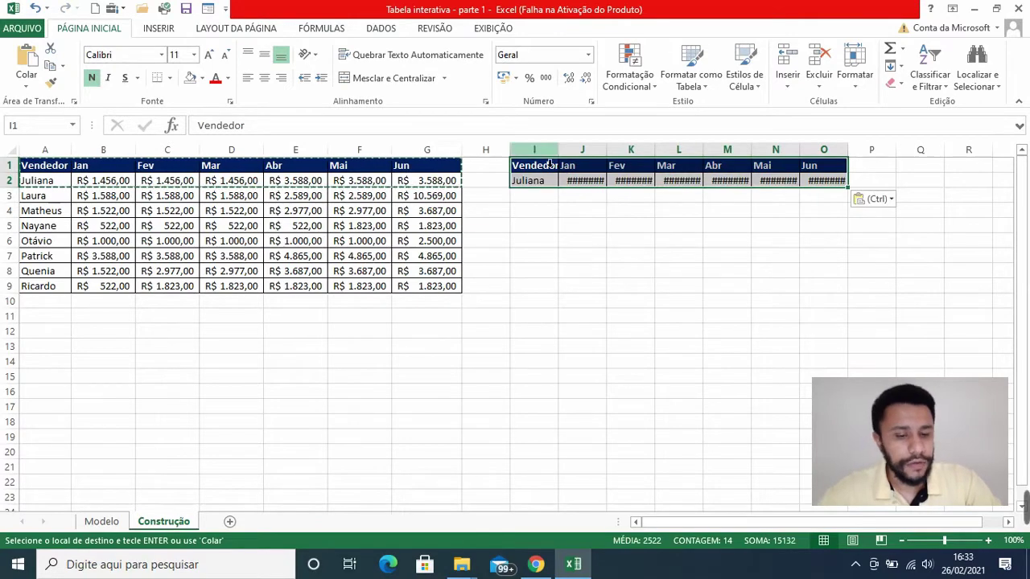
- Autofit the widths of columns I to O and clear the copied values from I2:O2
drag(535, 150, 812, 153)
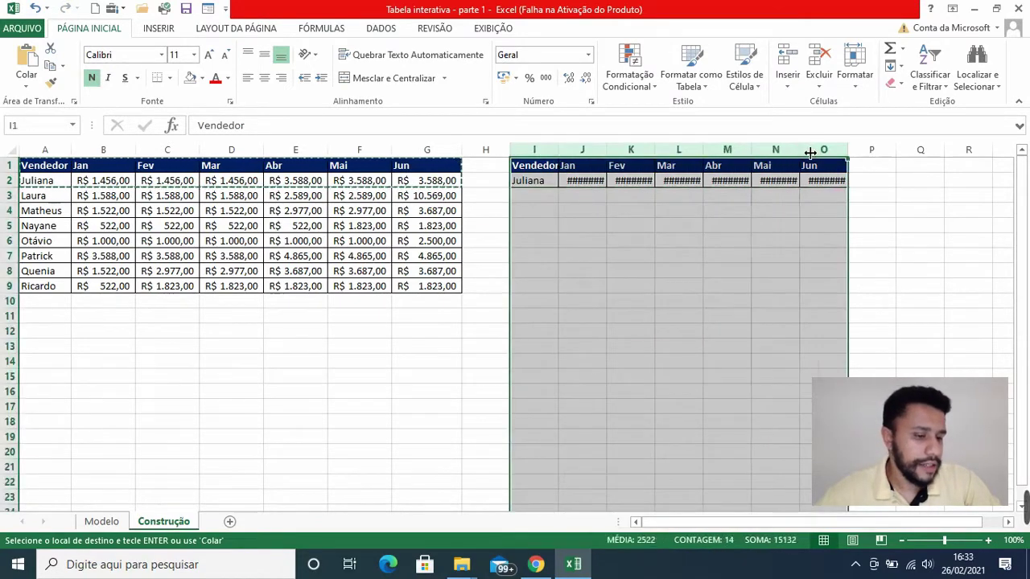
double_click(813, 153)
click(828, 197)
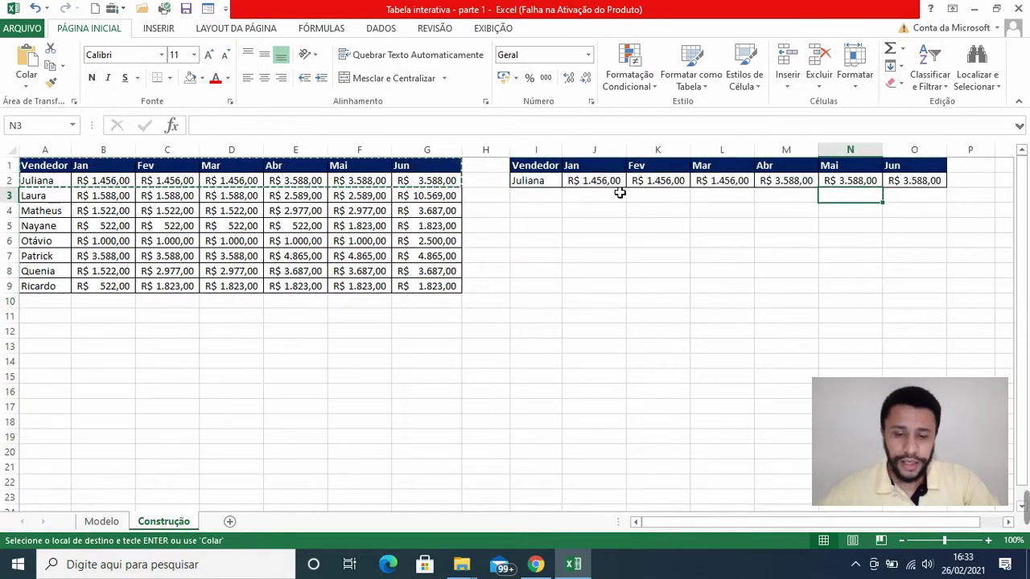
key(Escape)
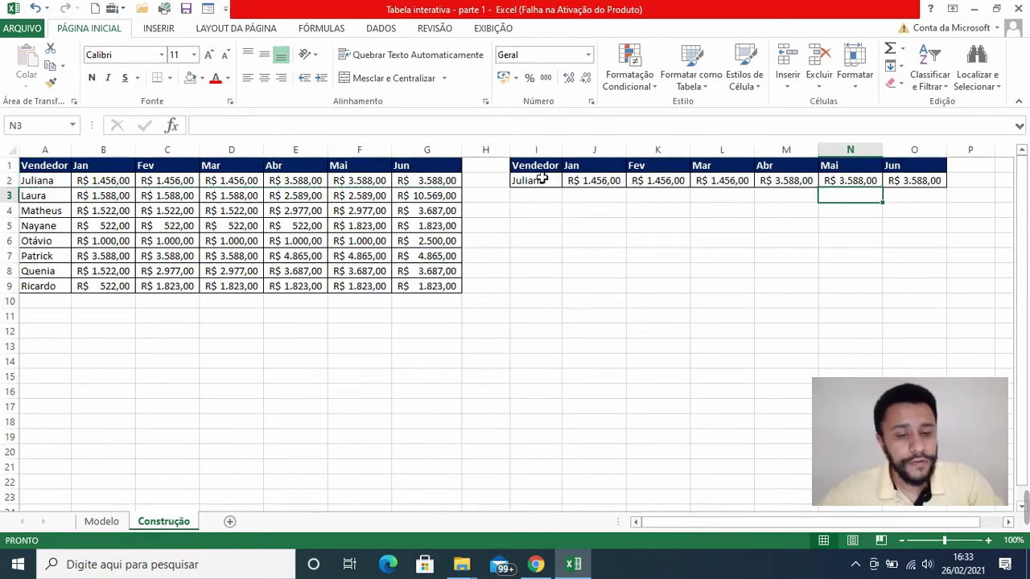
drag(536, 181, 925, 183)
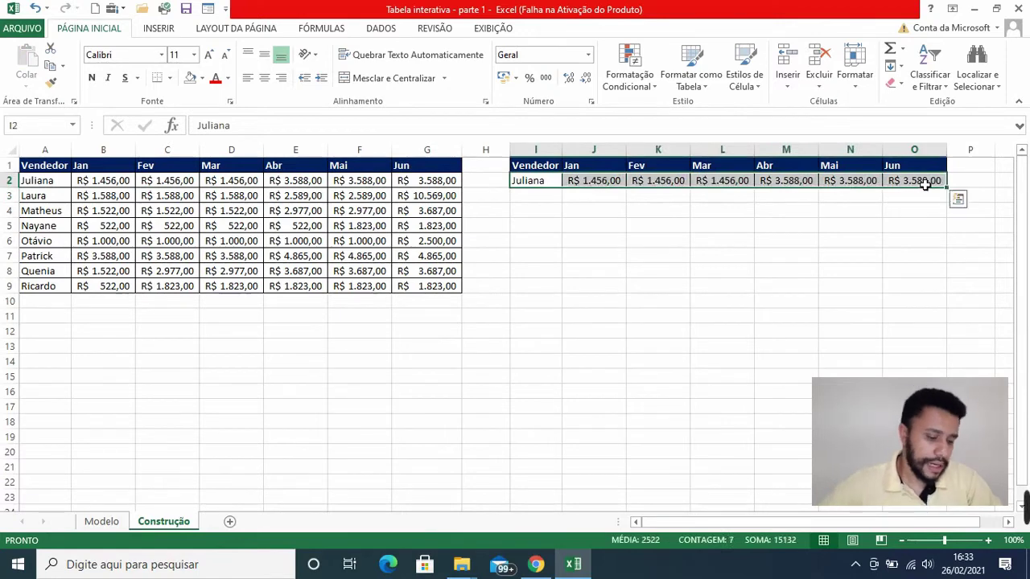
key(Delete)
- Add the header "índice" in cell P1 and apply all borders to cell P2
click(965, 168)
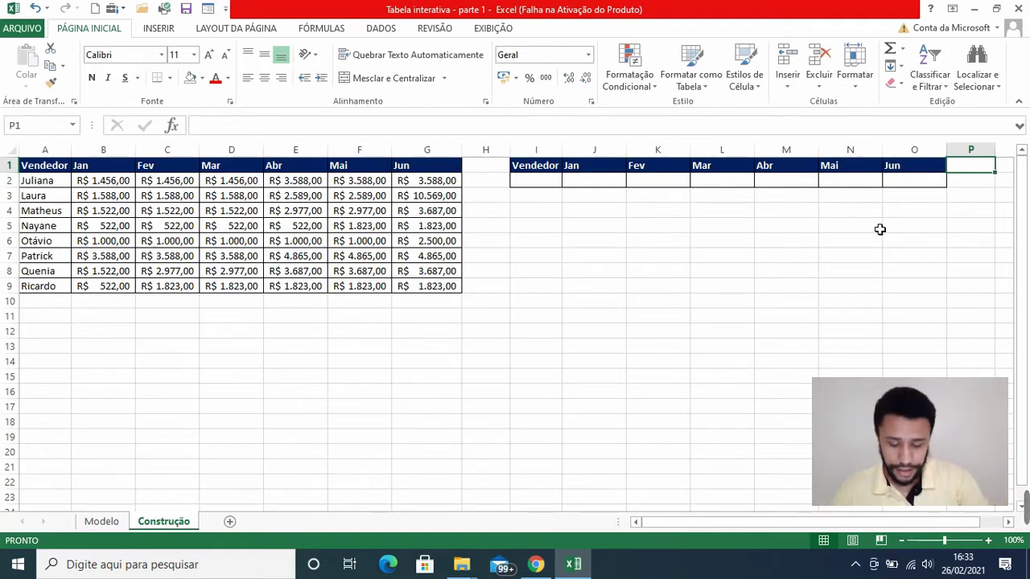
text(ind)
key(Return)
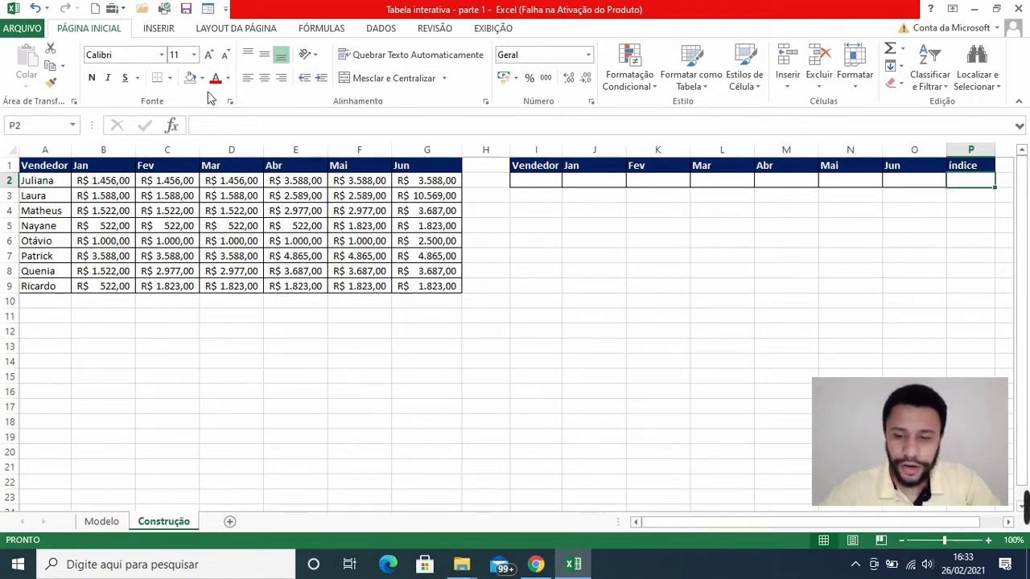
click(169, 78)
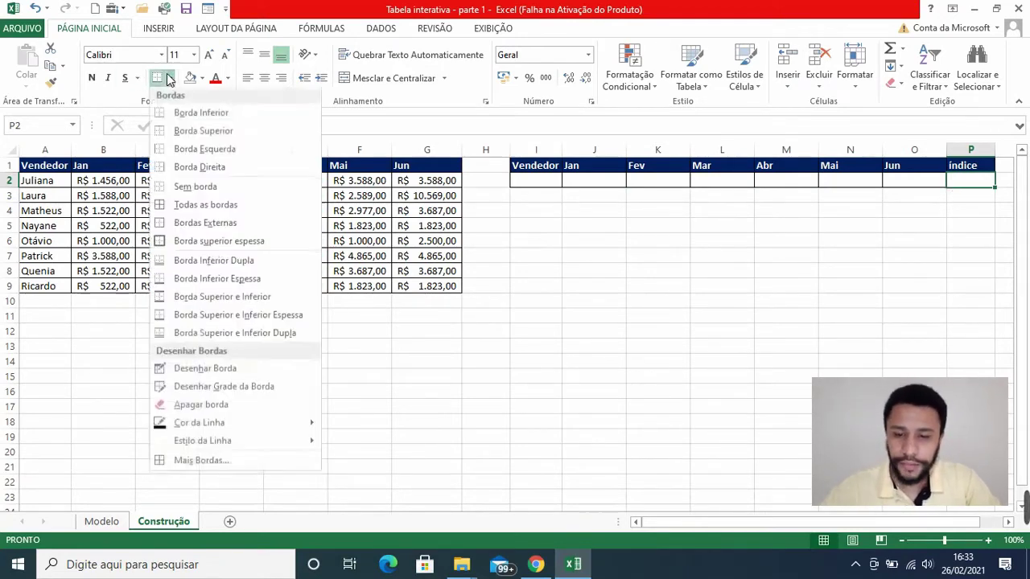
click(204, 206)
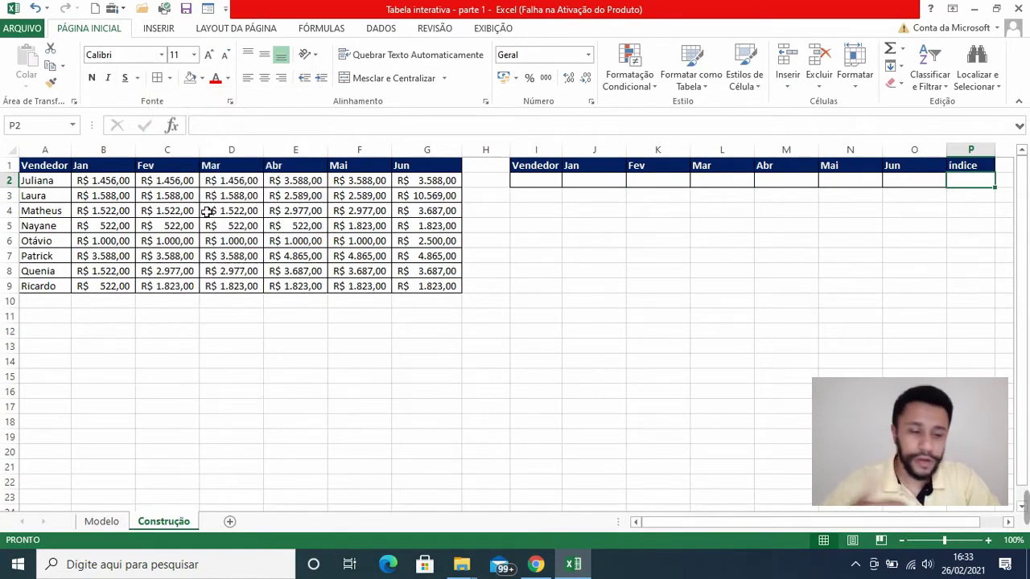
- Enter 1 as the índice value in cell P2
click(555, 184)
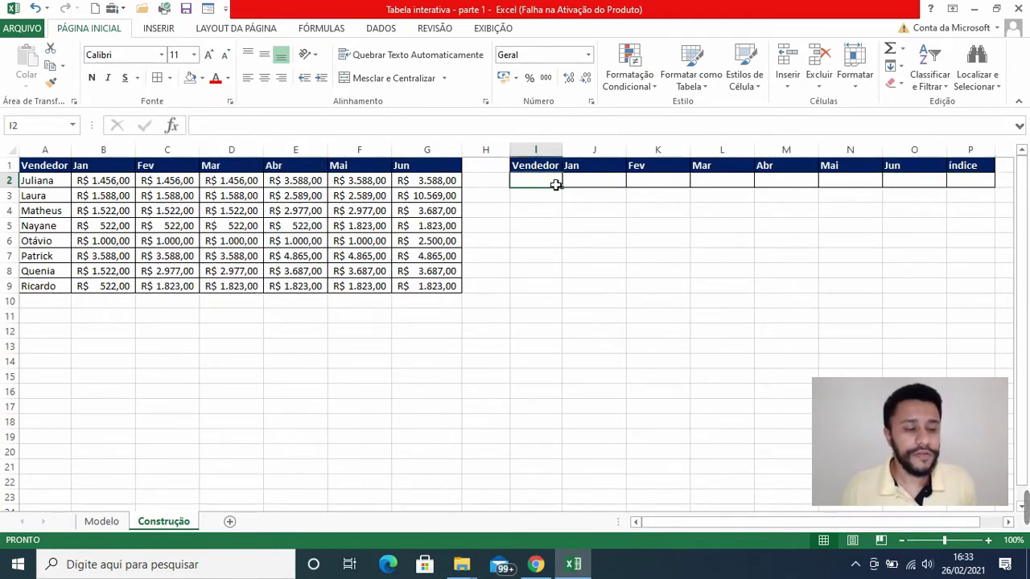
click(986, 185)
text(1)
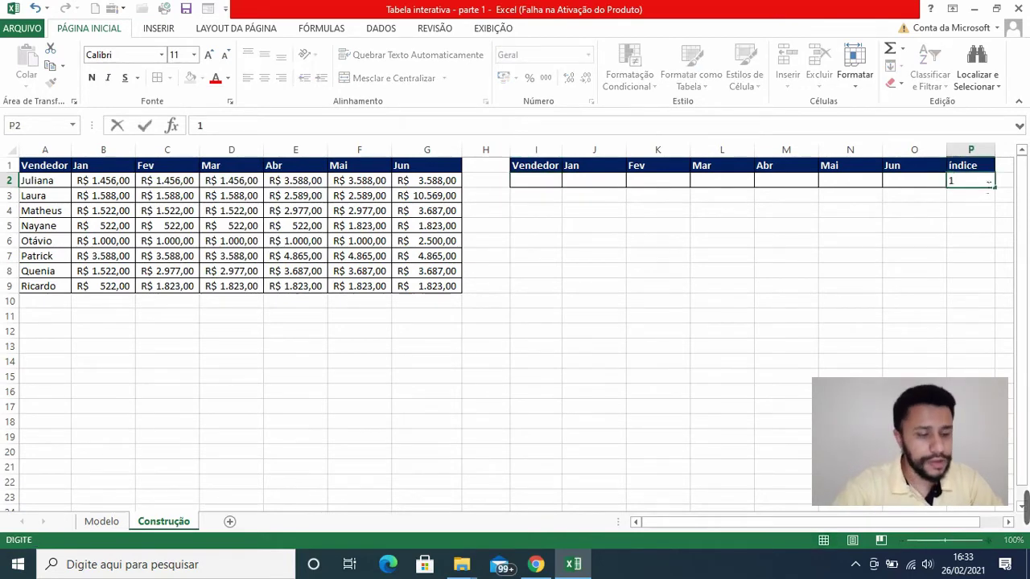
key(Return)
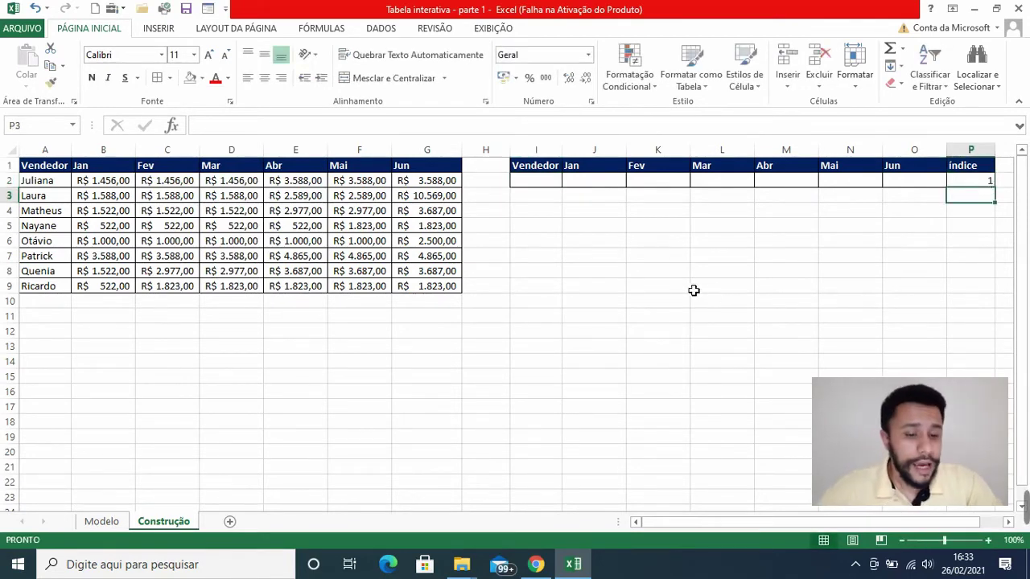
click(537, 182)
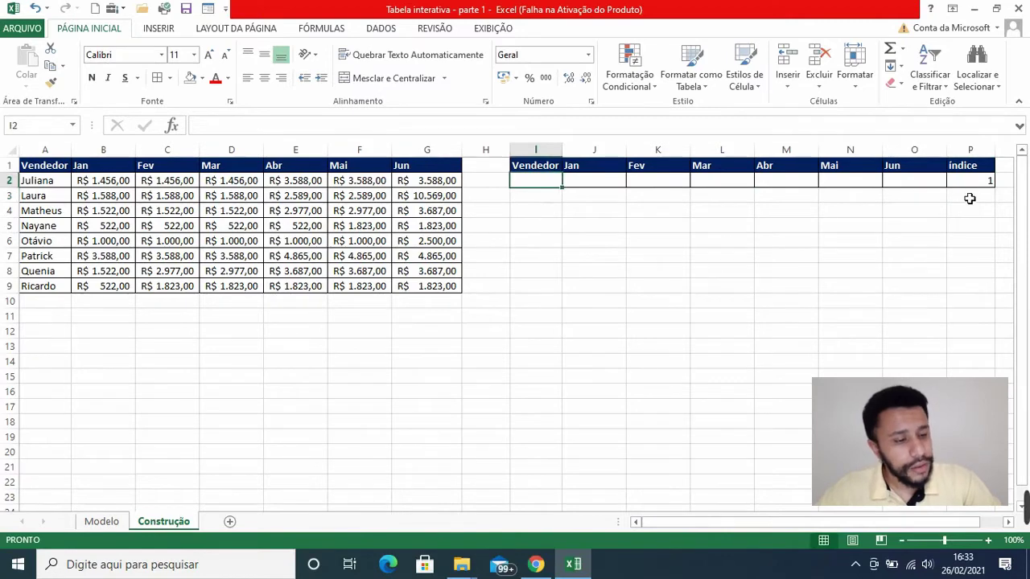
click(978, 183)
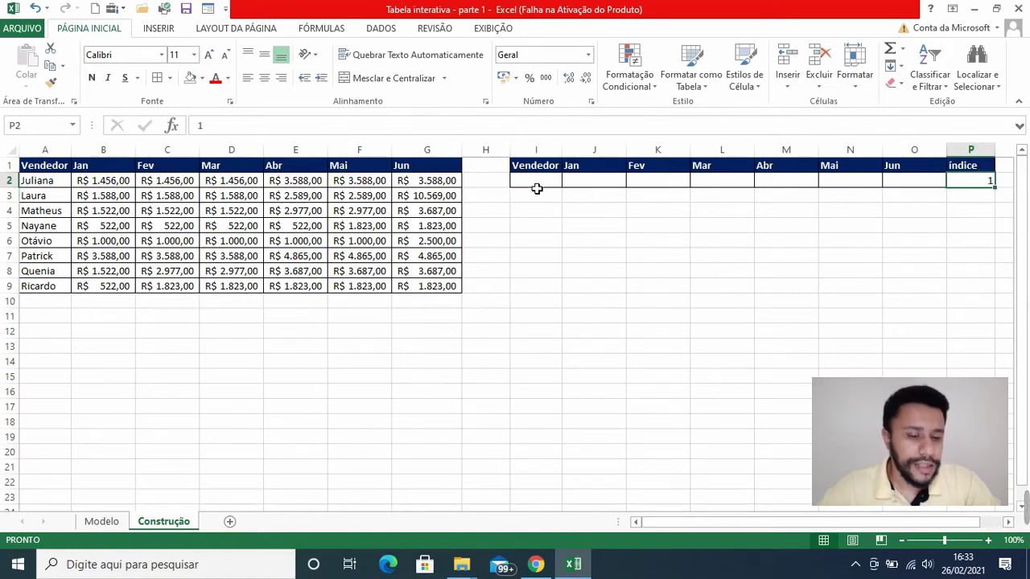
drag(536, 186, 917, 186)
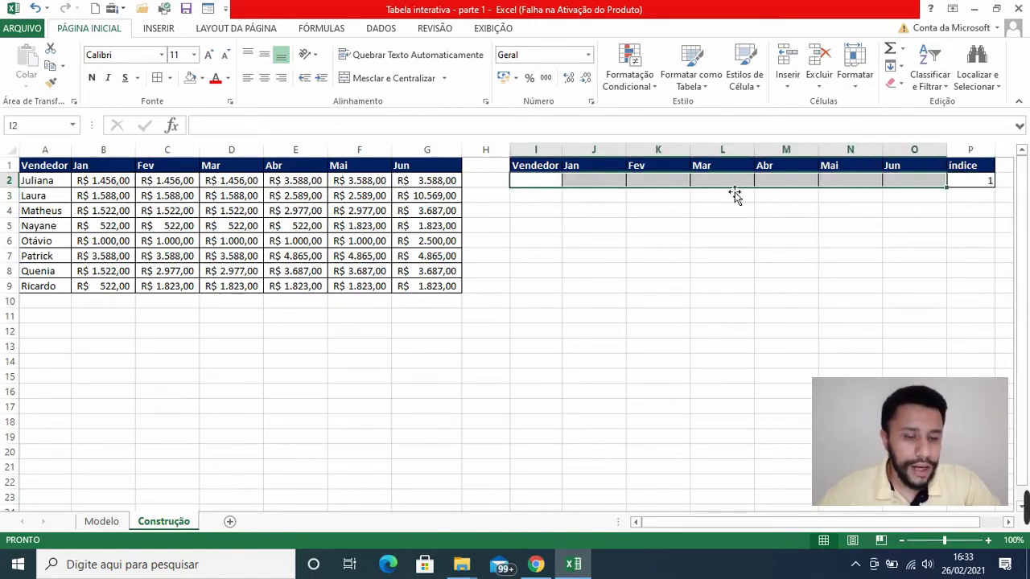
click(983, 183)
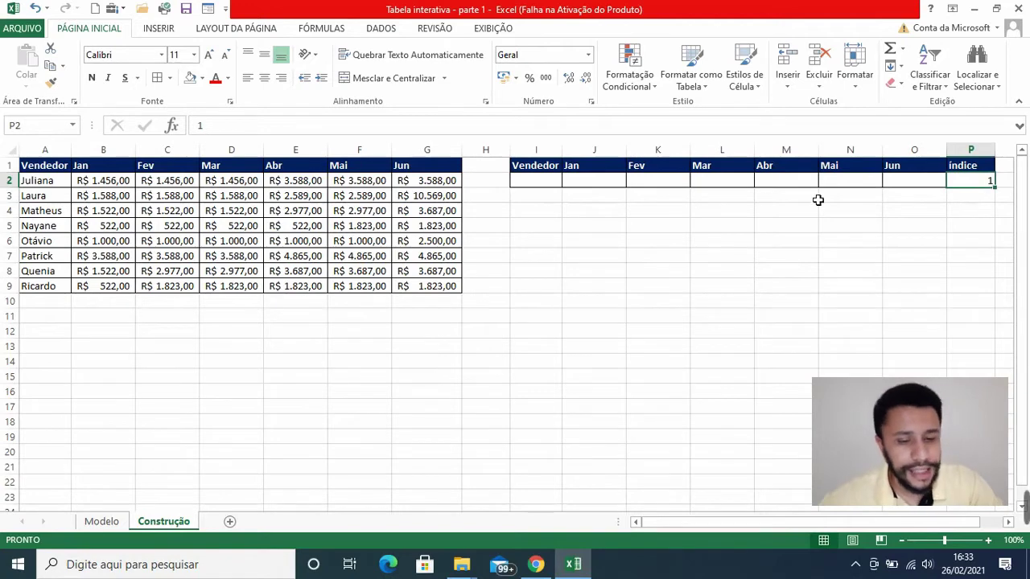
drag(549, 184, 907, 184)
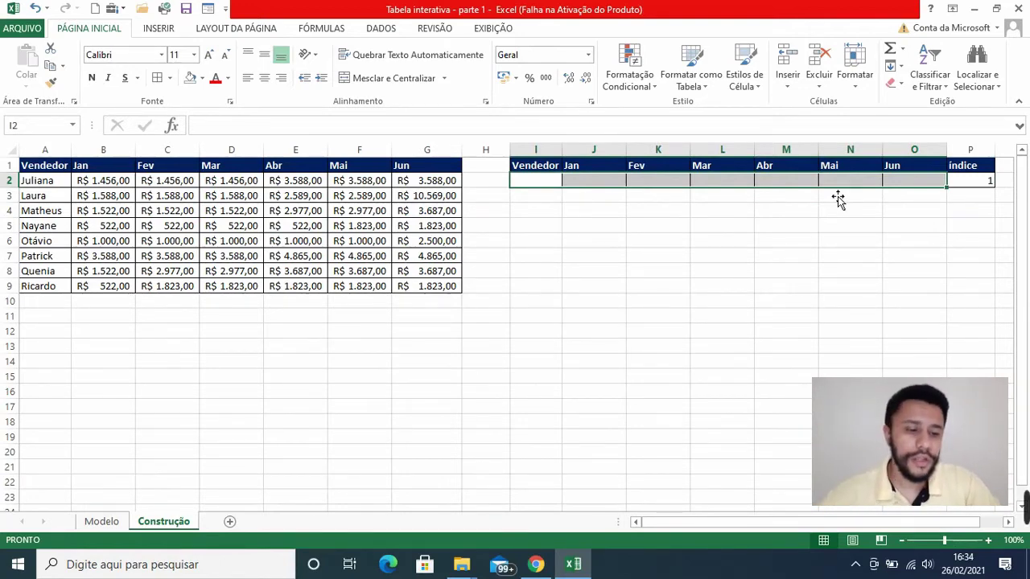
- Begin an ÍNDICE formula in cell I2 with the range A2:G9 as its matrix
click(544, 184)
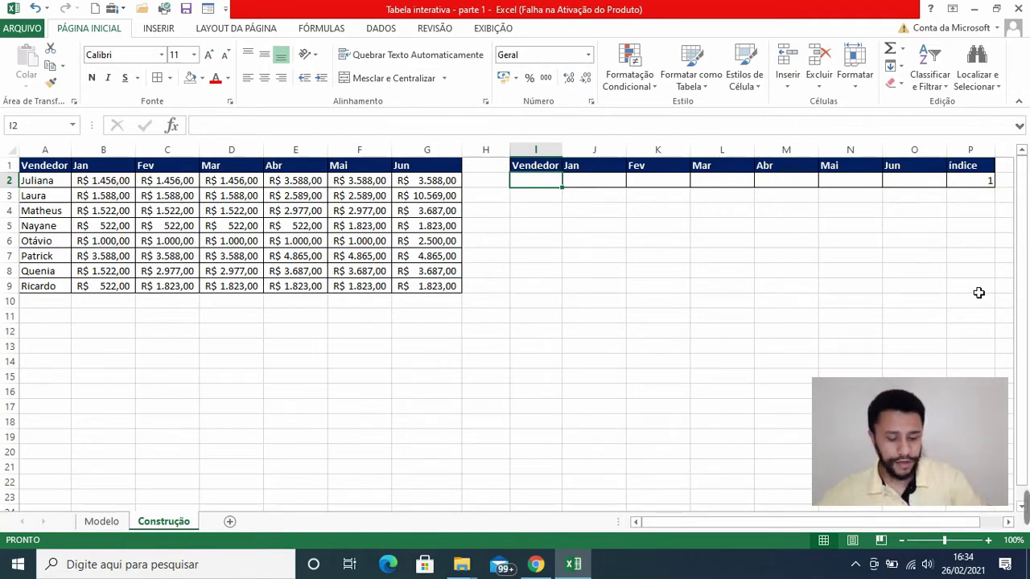
text(=)
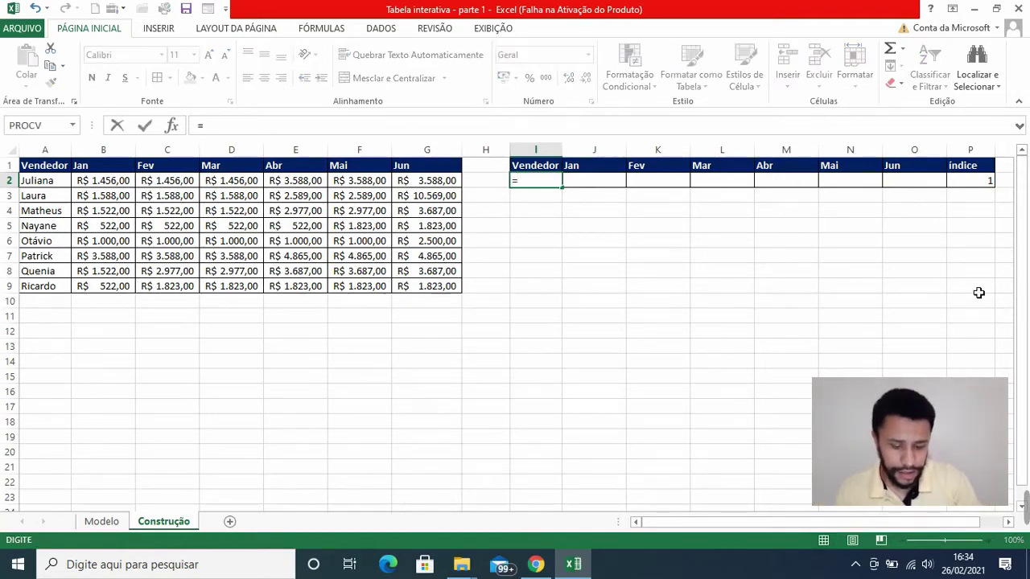
text(índice()
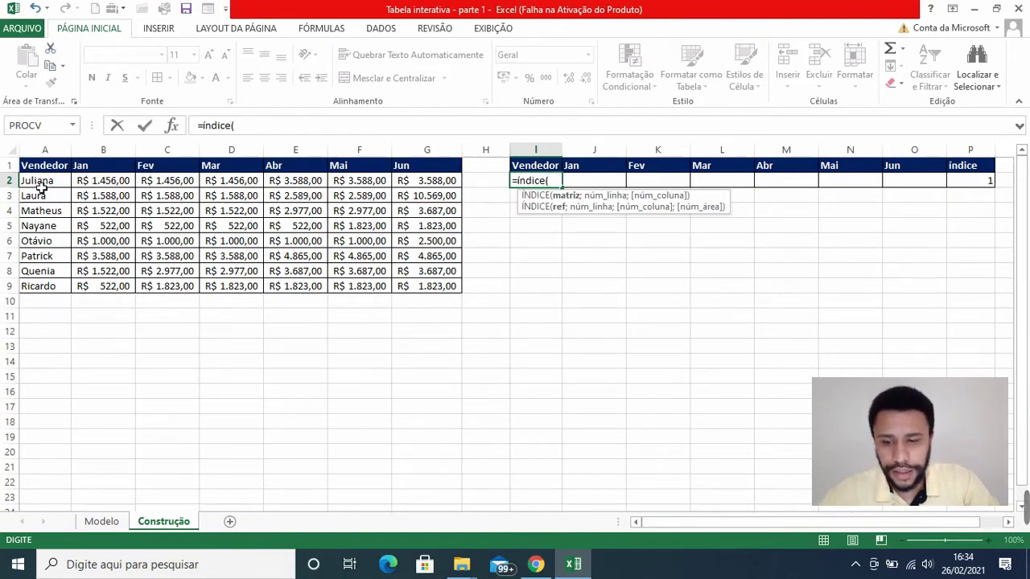
drag(42, 185, 441, 289)
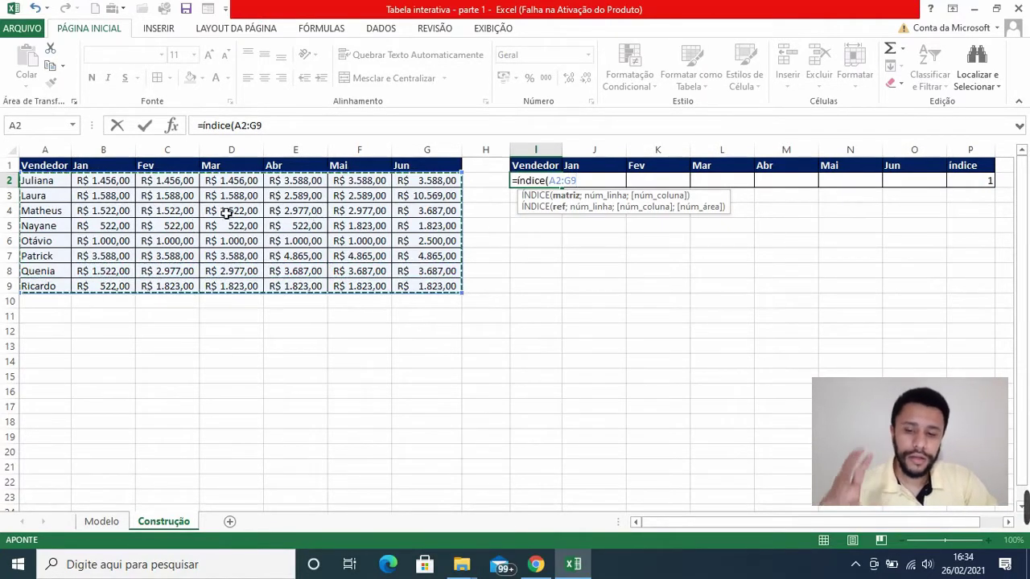
- Make the formula's matrix reference absolute as $A$2:$G$9
click(547, 180)
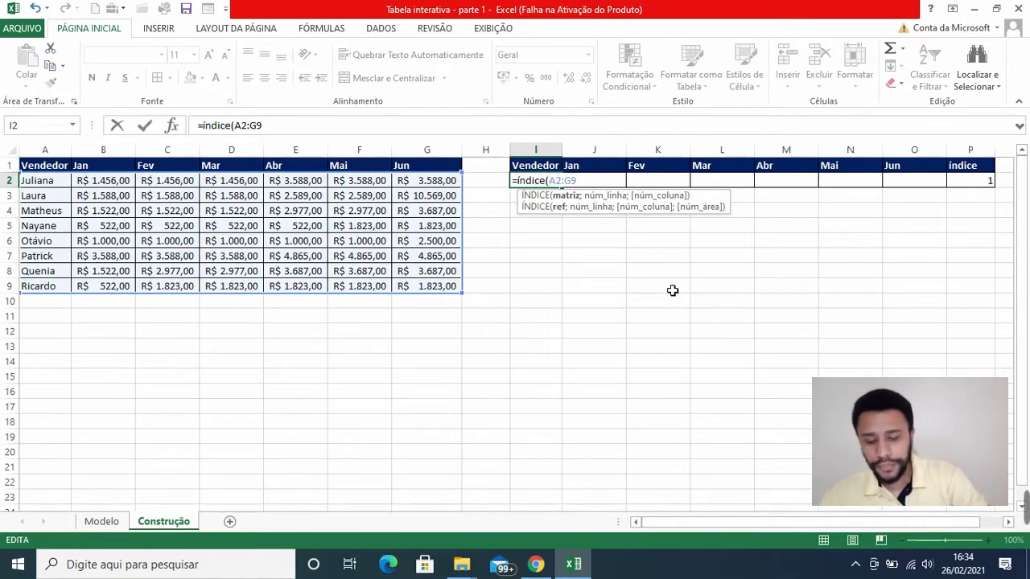
text($A)
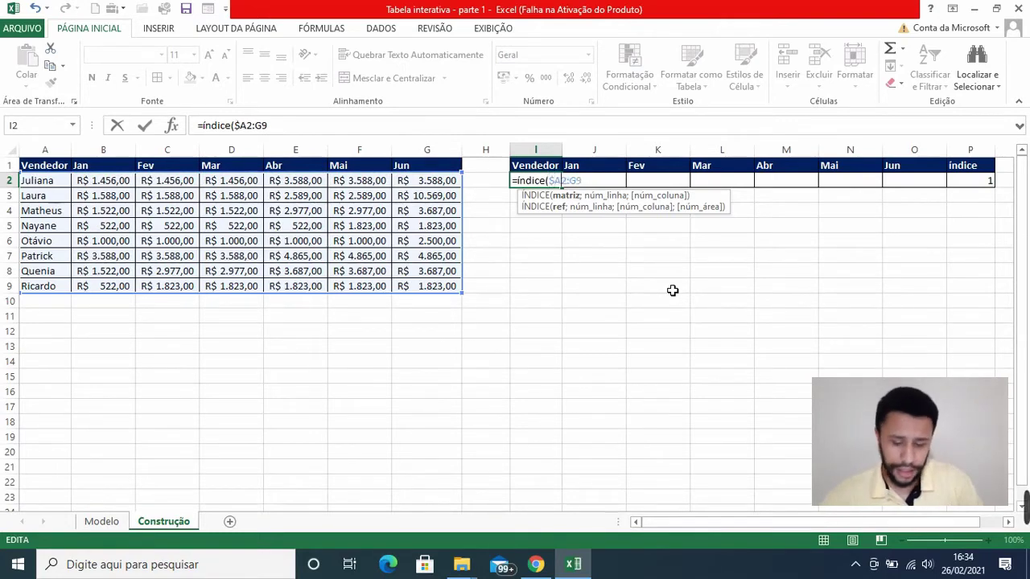
text($2:)
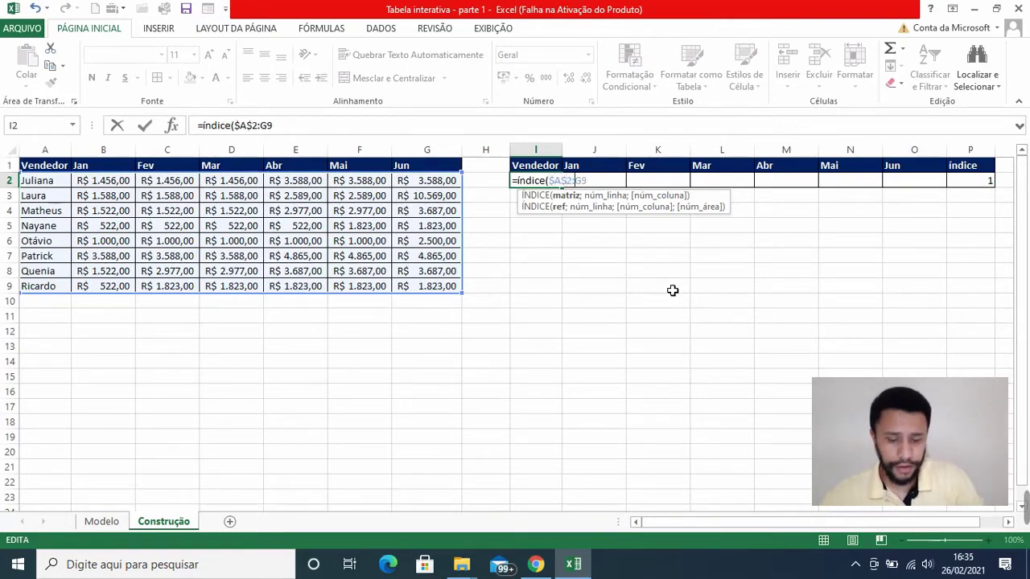
text($G)
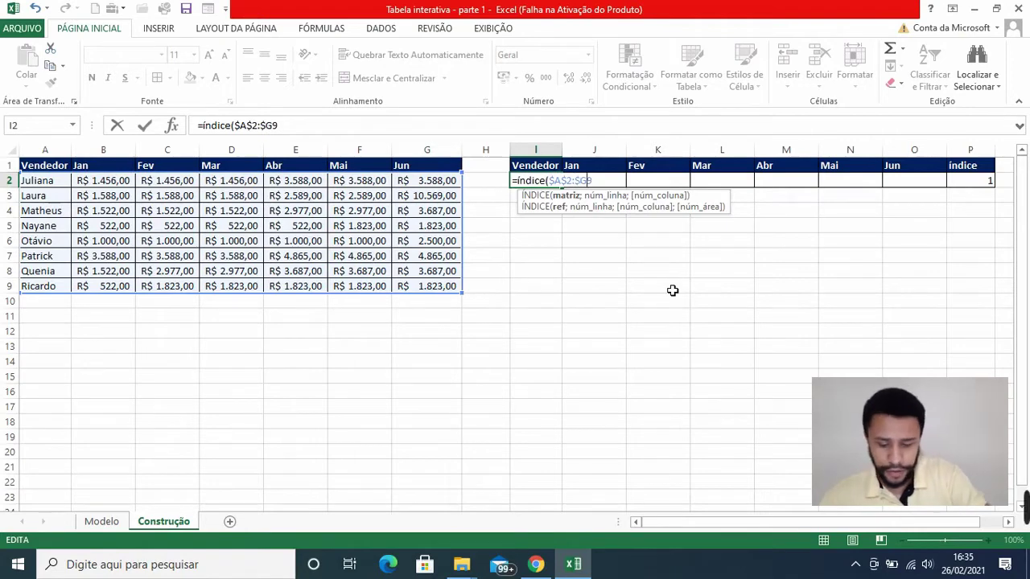
text($)
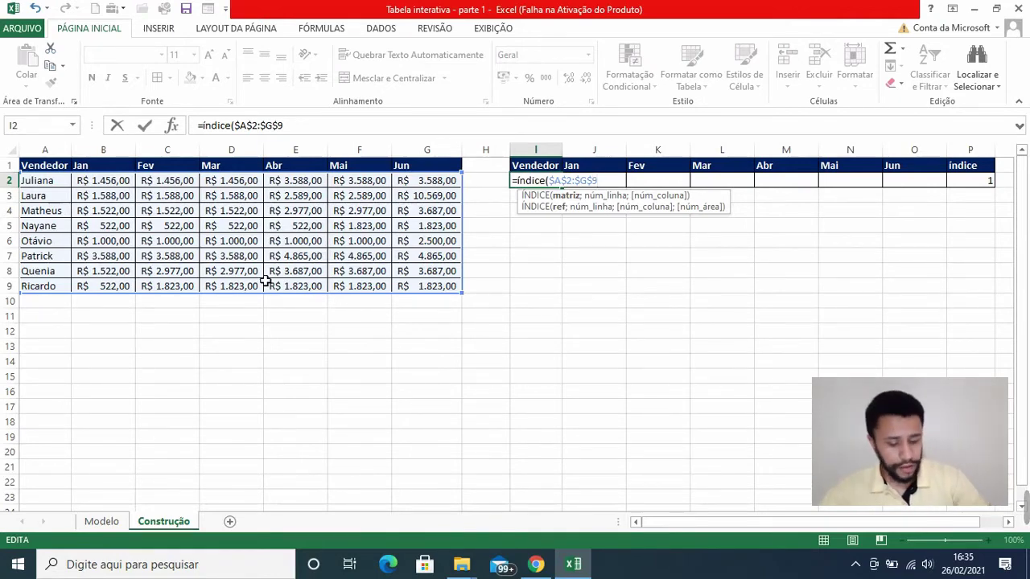
- Add the índice cell as the formula's row number argument, locked as $P$2
text(;)
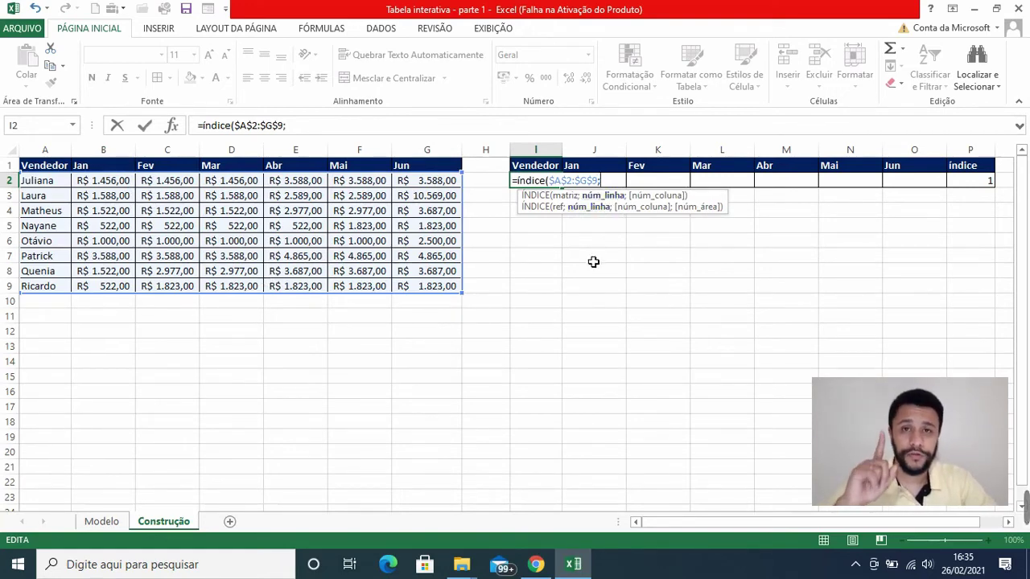
click(977, 185)
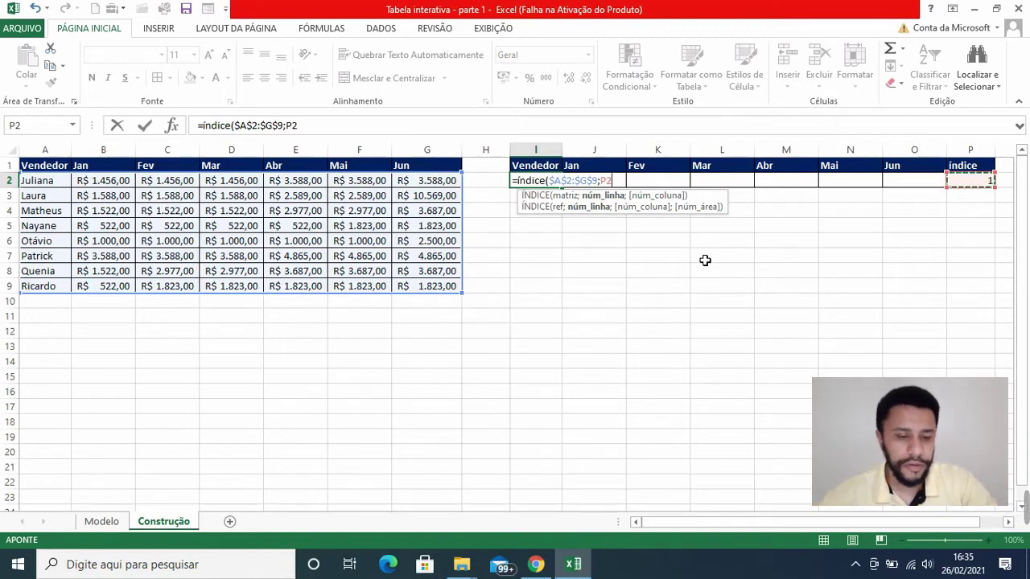
click(609, 185)
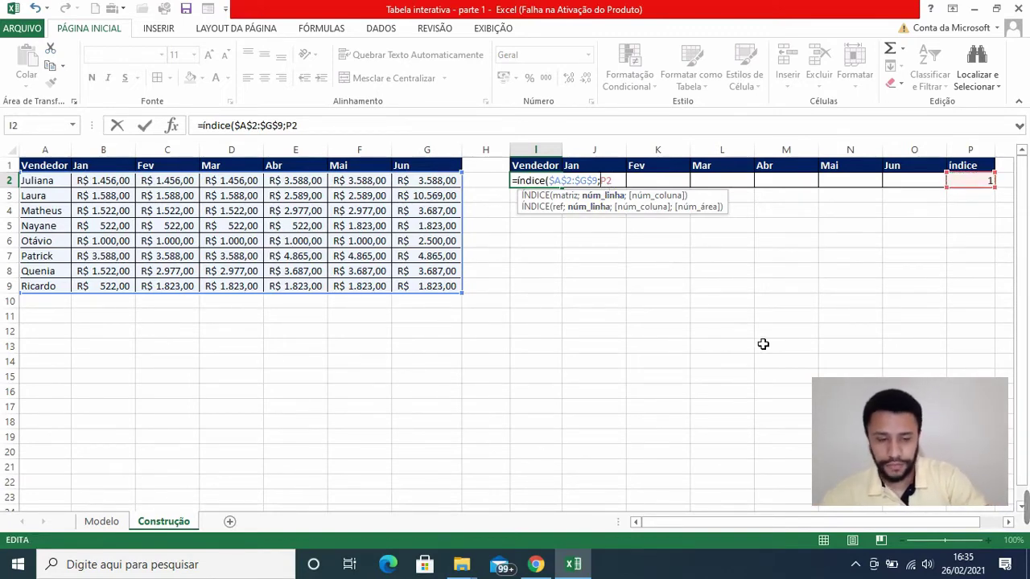
text($G)
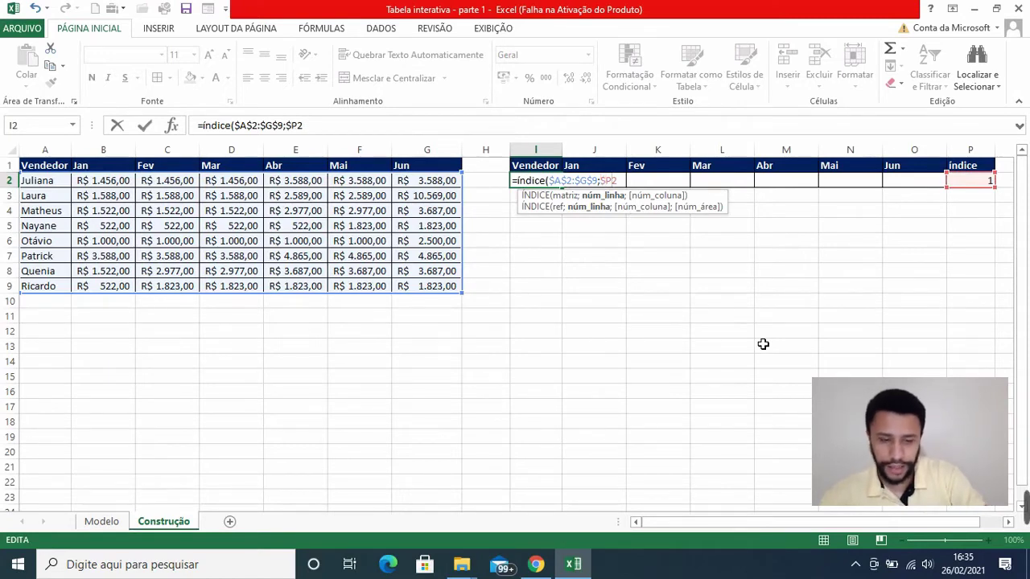
text($9)
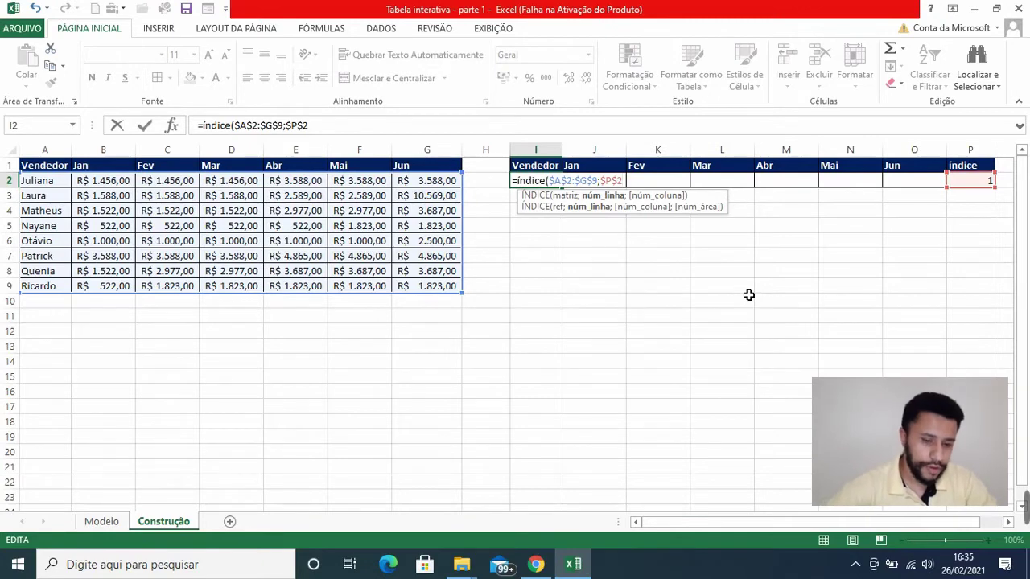
- Nest a CORRESP function as the column number argument, with the Vendedor header cell locked as I$1 for its lookup value
text(;)
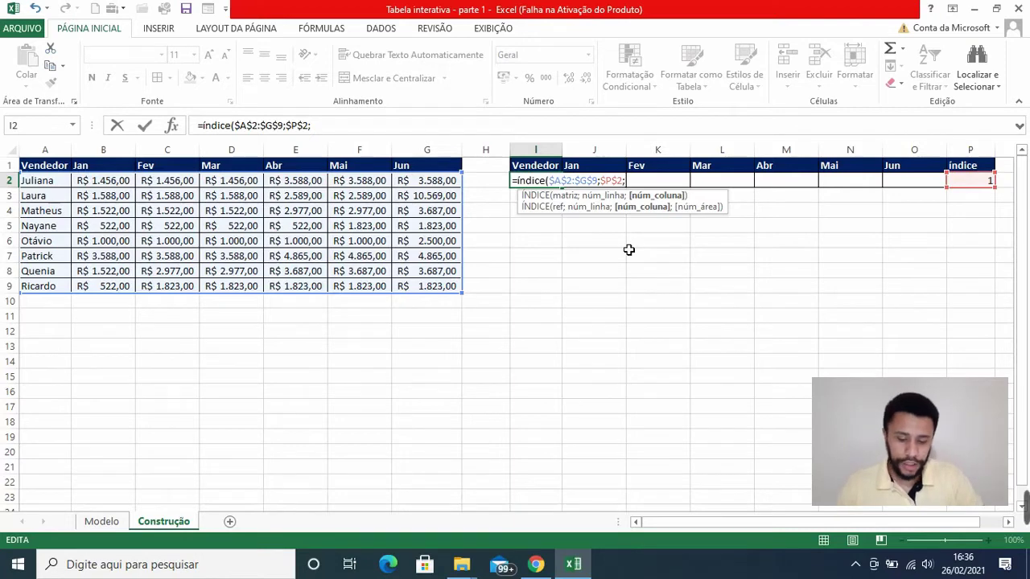
text(corresp)
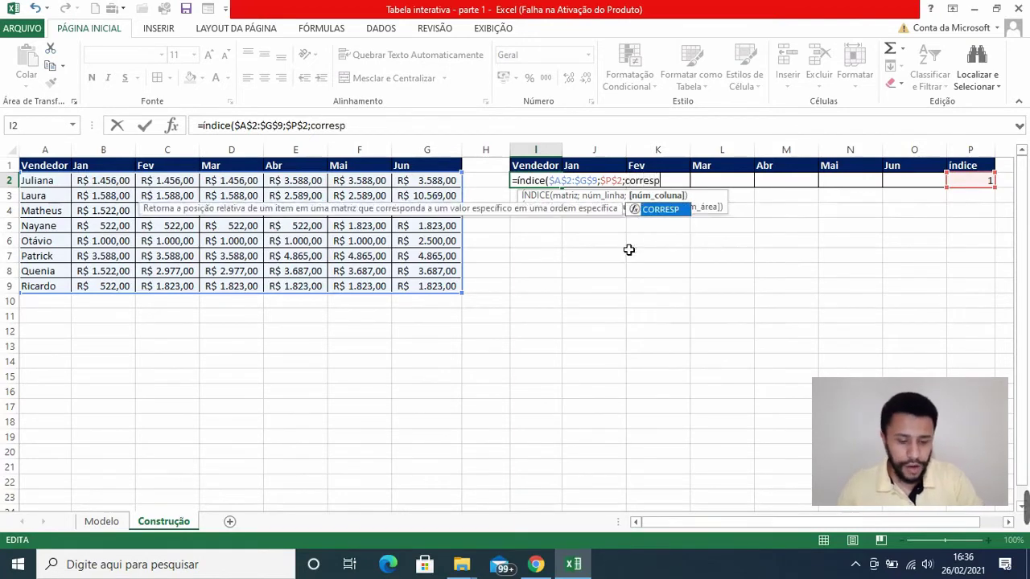
text(()
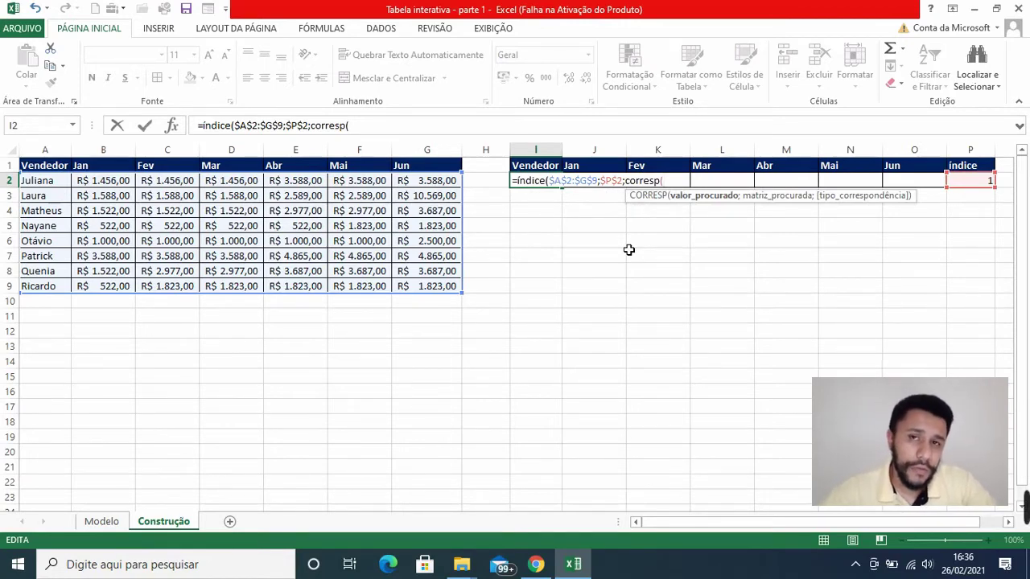
click(519, 165)
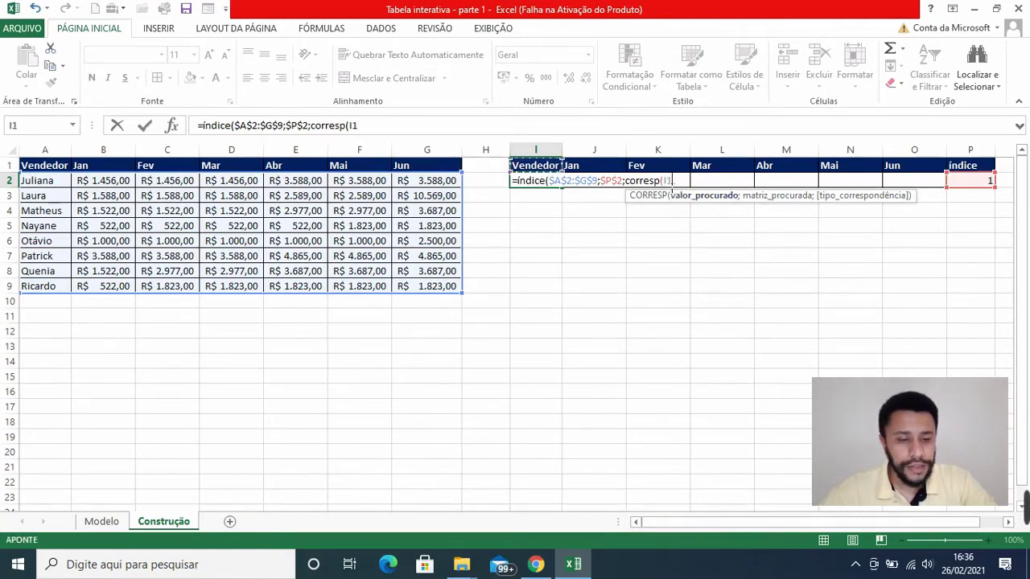
click(667, 181)
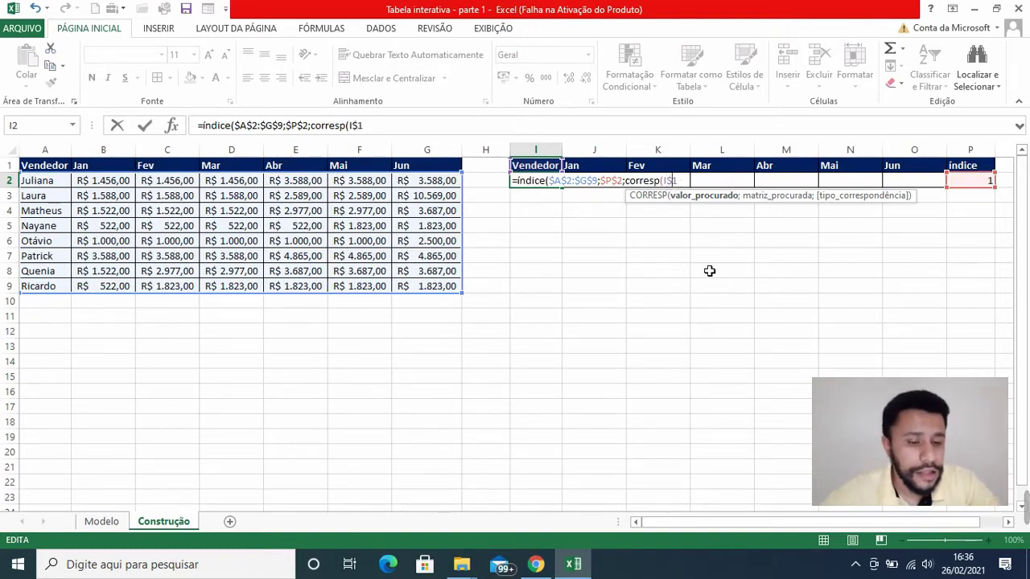
key(F4)
key(F4)
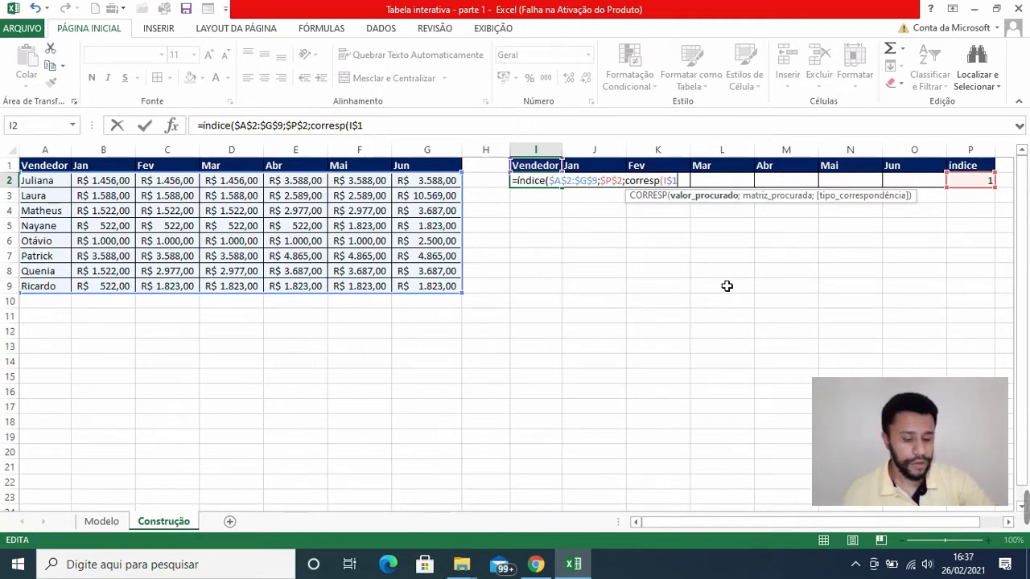
- Add the source table's header range A1:G1 as the lookup matrix of CORRESP
text(;)
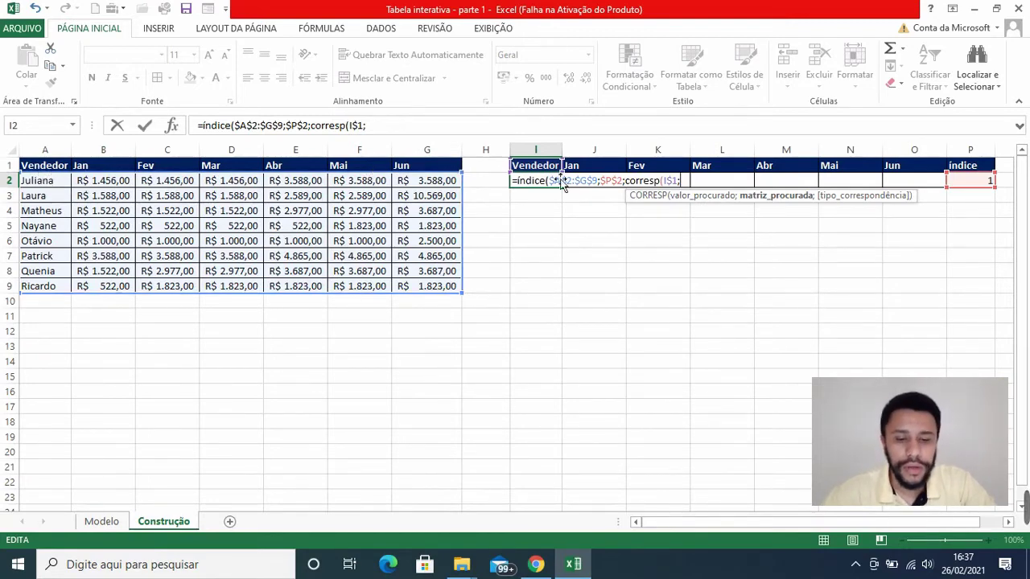
click(63, 167)
drag(63, 167, 410, 164)
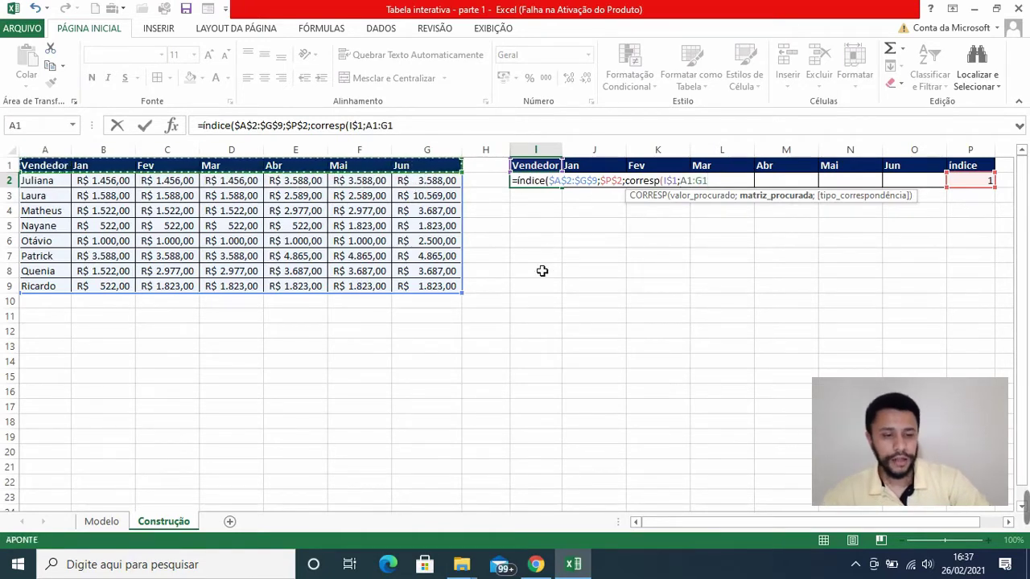
- Make the CORRESP lookup matrix reference absolute as $A$1:$G$1
key(F2)
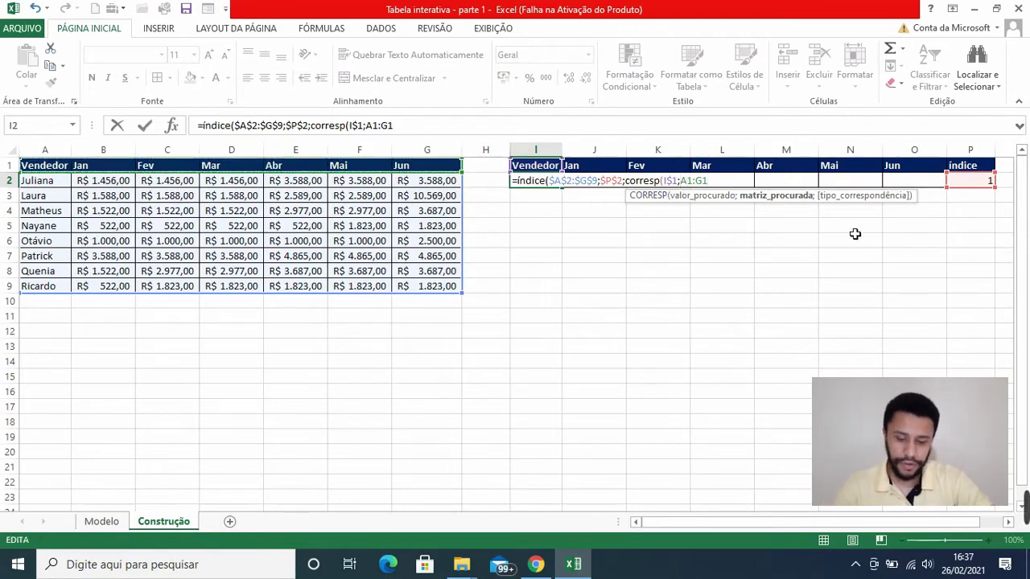
text($)
key(Right)
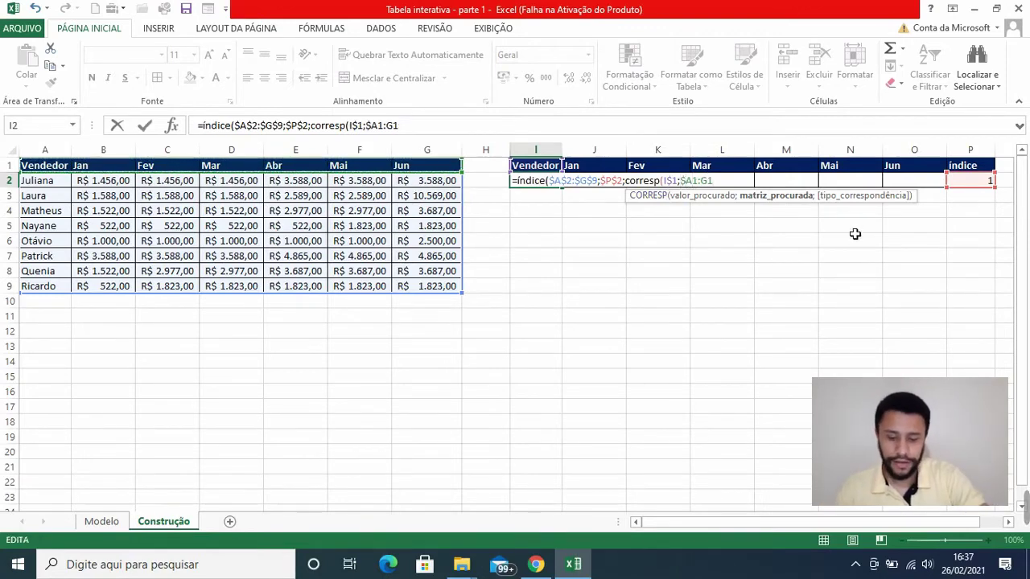
text($)
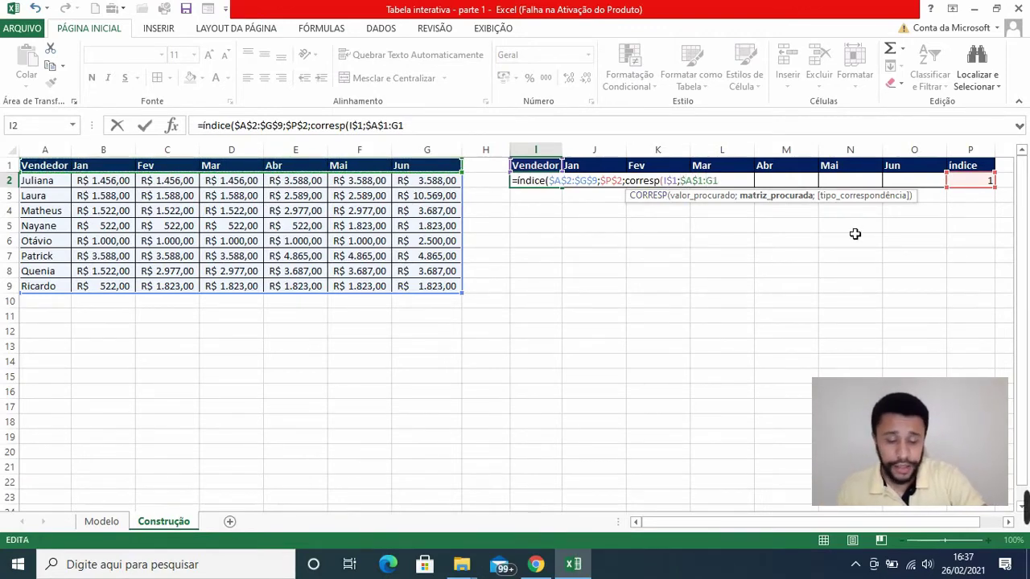
key(Right)
key(Right)
text($)
key(Right)
text($)
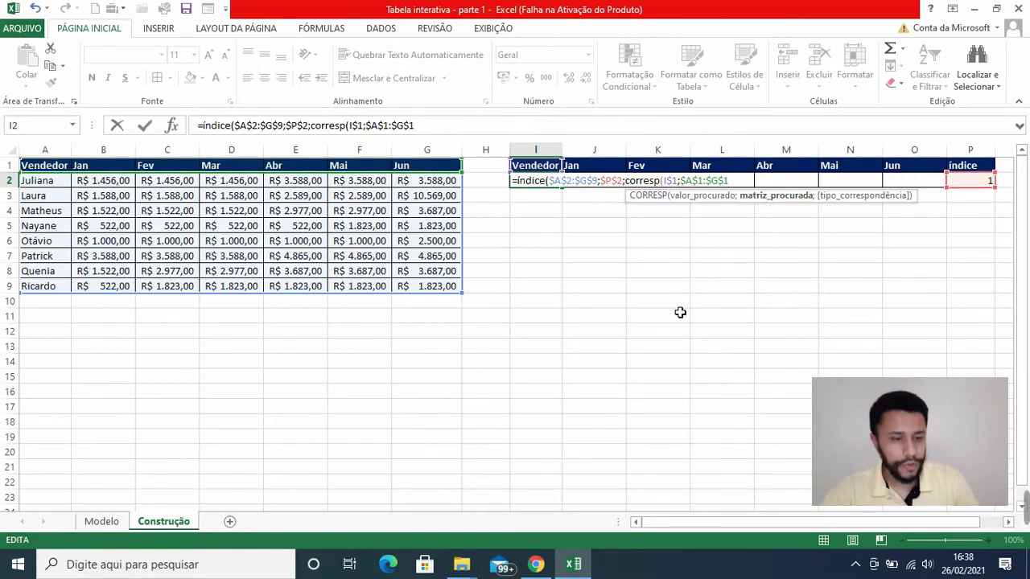
- Set the CORRESP match type to 0 for an exact match, close both functions and enter the formula
text(;)
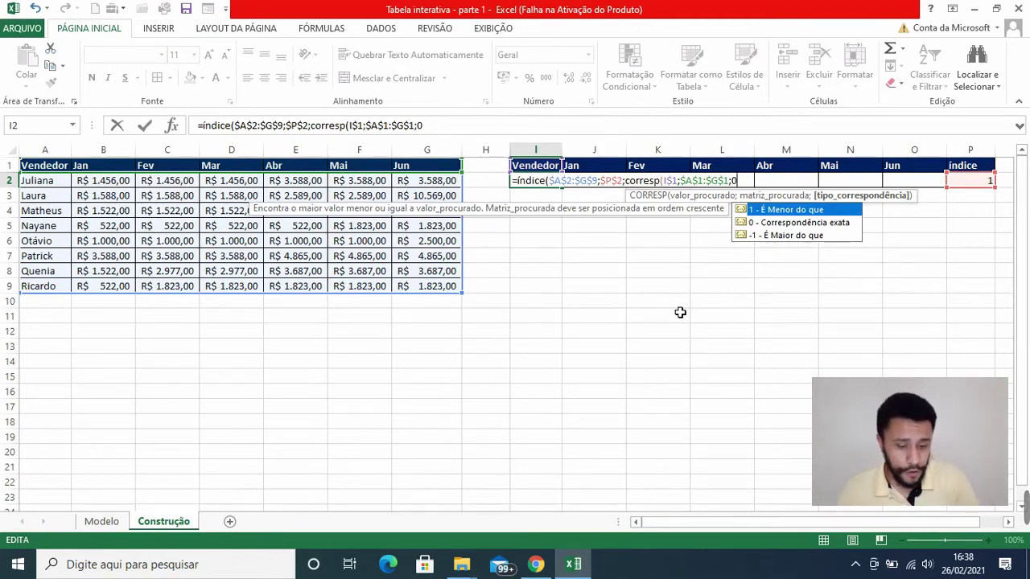
text(0)))
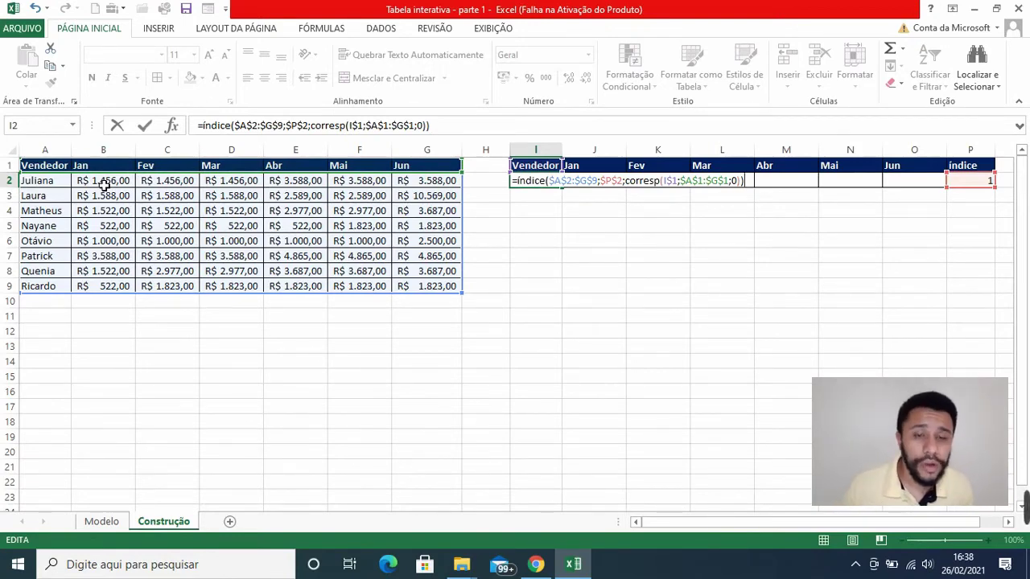
key(Return)
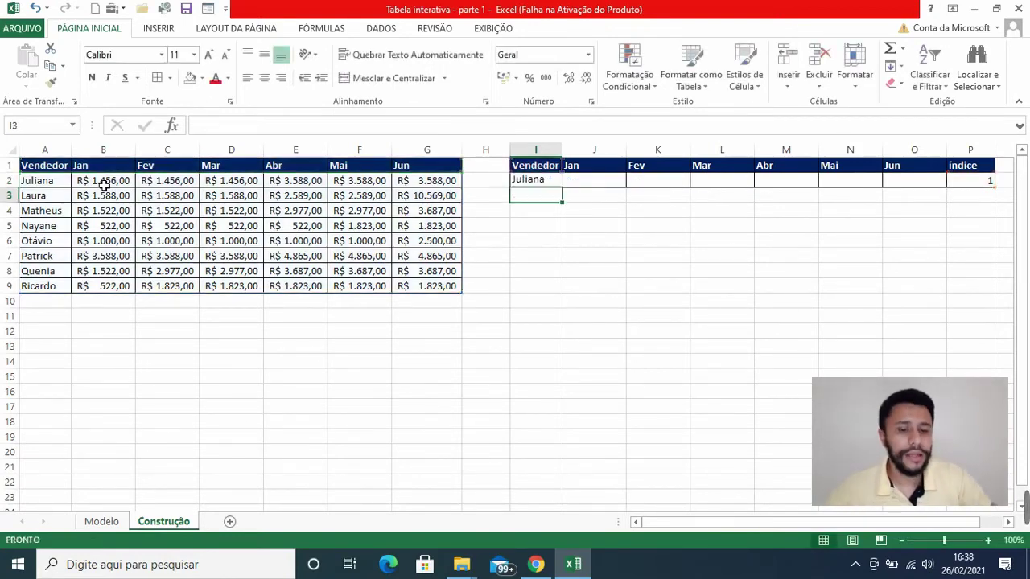
- Test the formula with 4 as the índice in P2, comparing the retrieved seller with the source table's Vendedor column
click(557, 181)
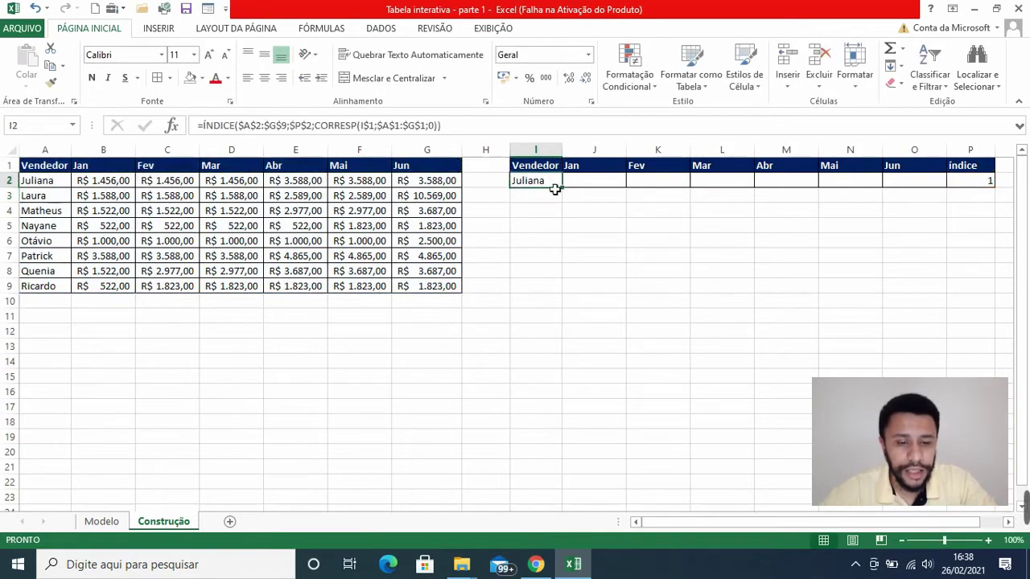
click(973, 184)
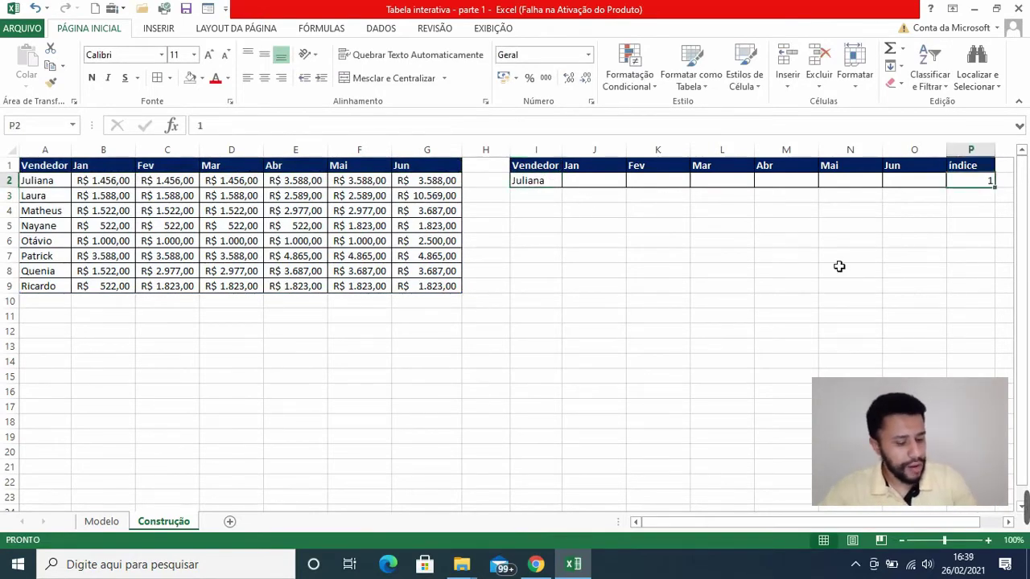
text(4)
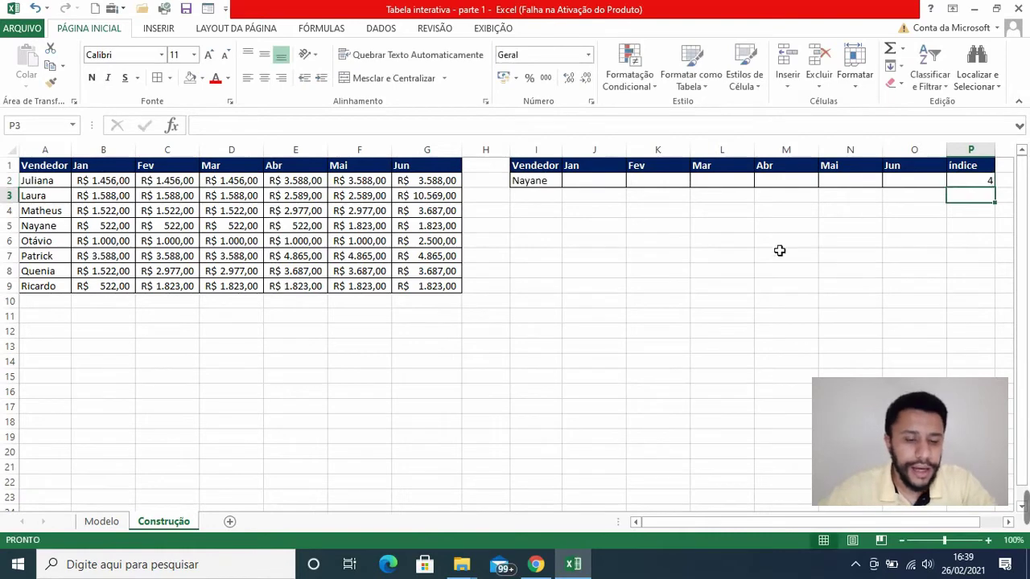
click(547, 186)
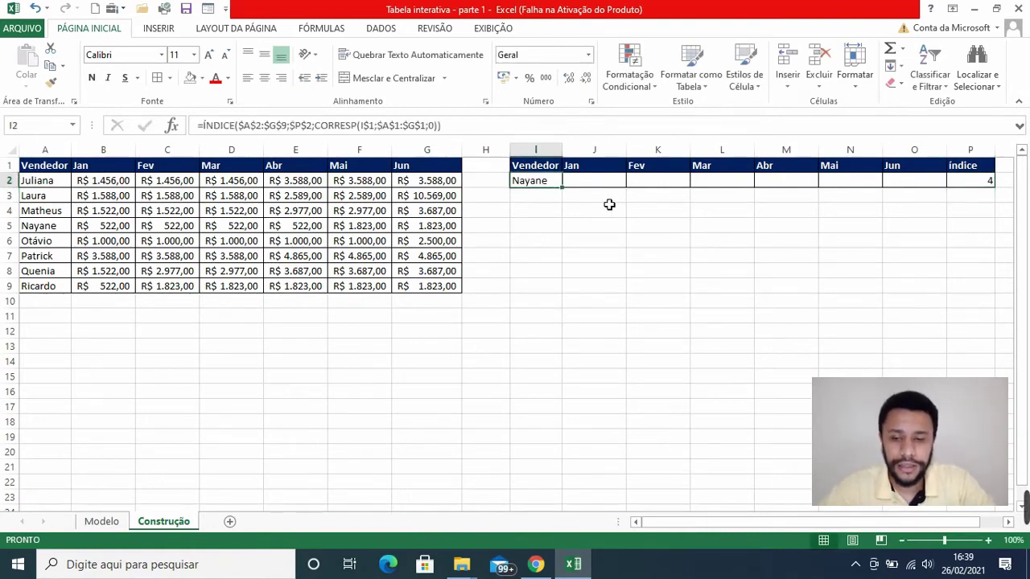
drag(47, 182, 49, 226)
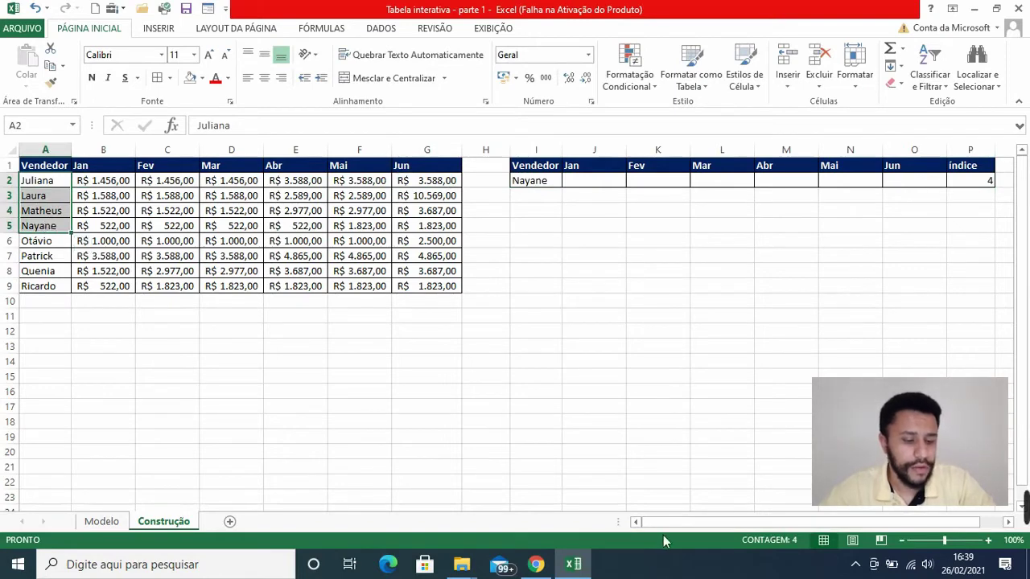
- Fill the formula from I2 across to O2 and apply the Contábil number format to the monthly values in J2:O2
click(533, 182)
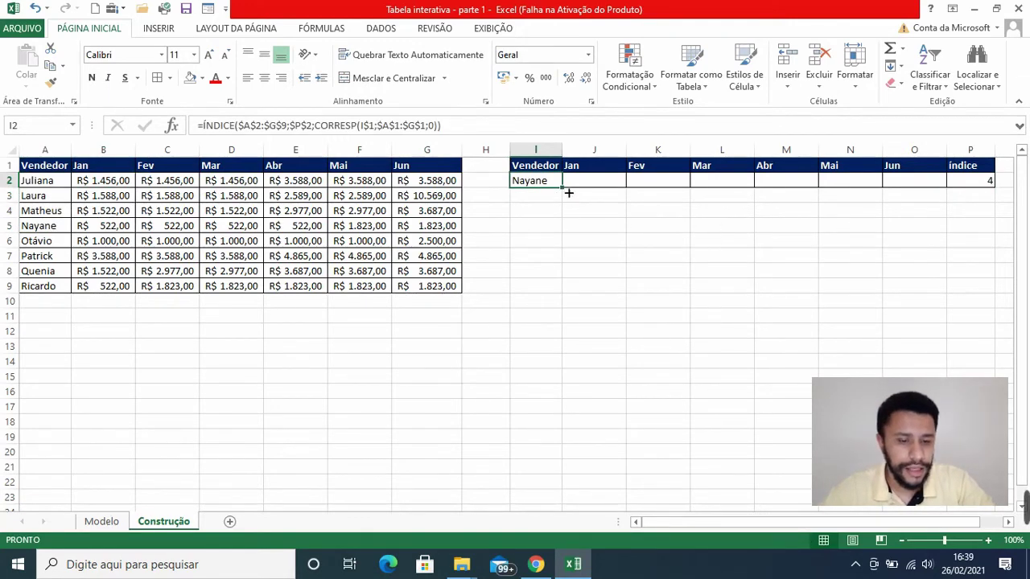
drag(569, 193, 920, 196)
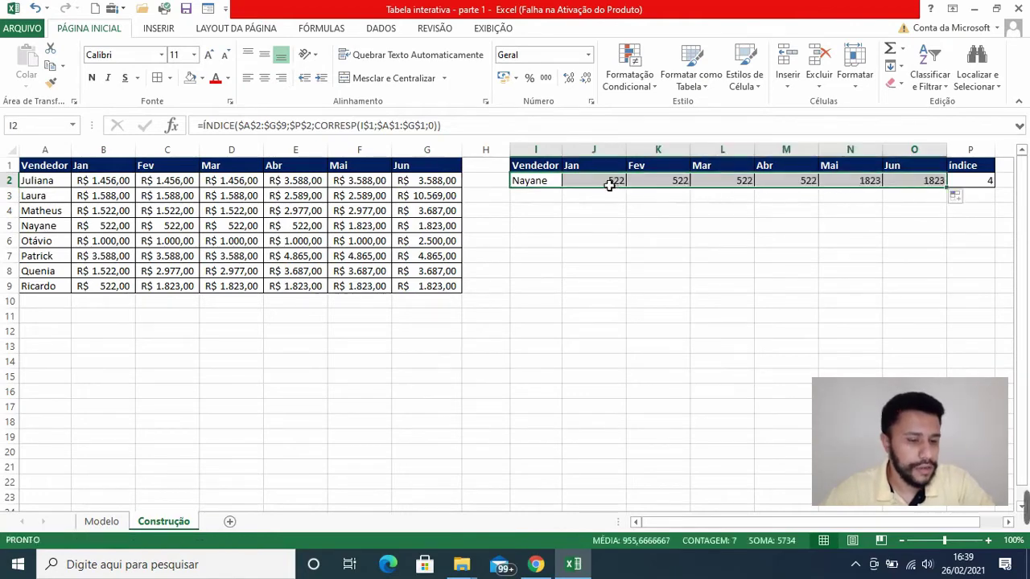
drag(609, 182, 904, 185)
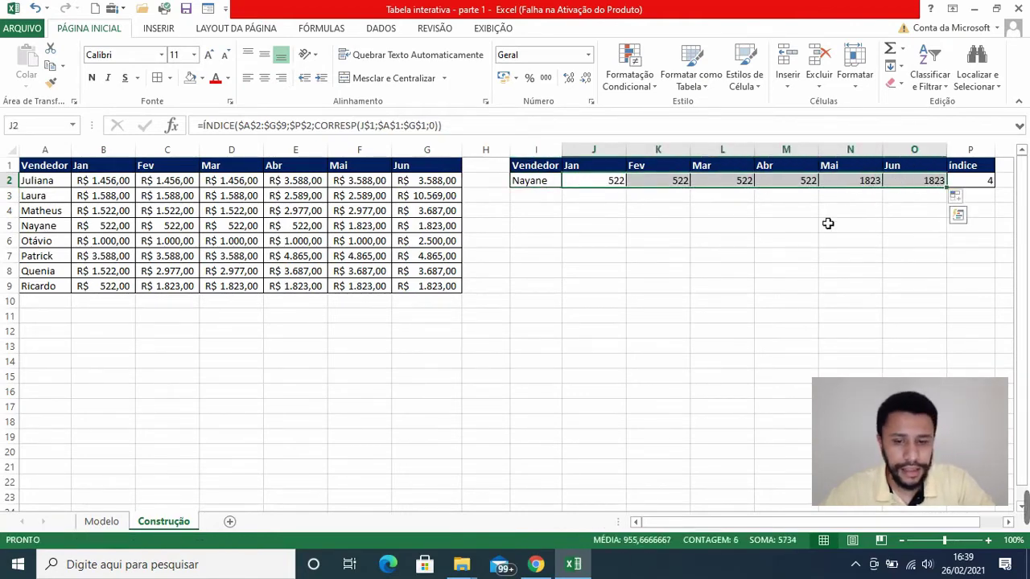
click(502, 78)
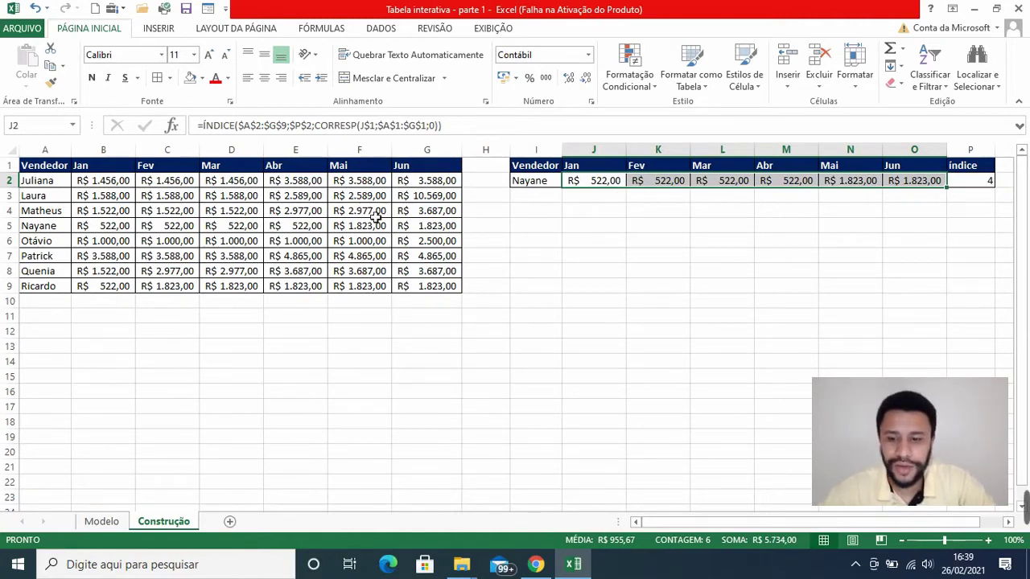
- Check the source table's row 5 values from Jan to Mai against the helper row
click(103, 230)
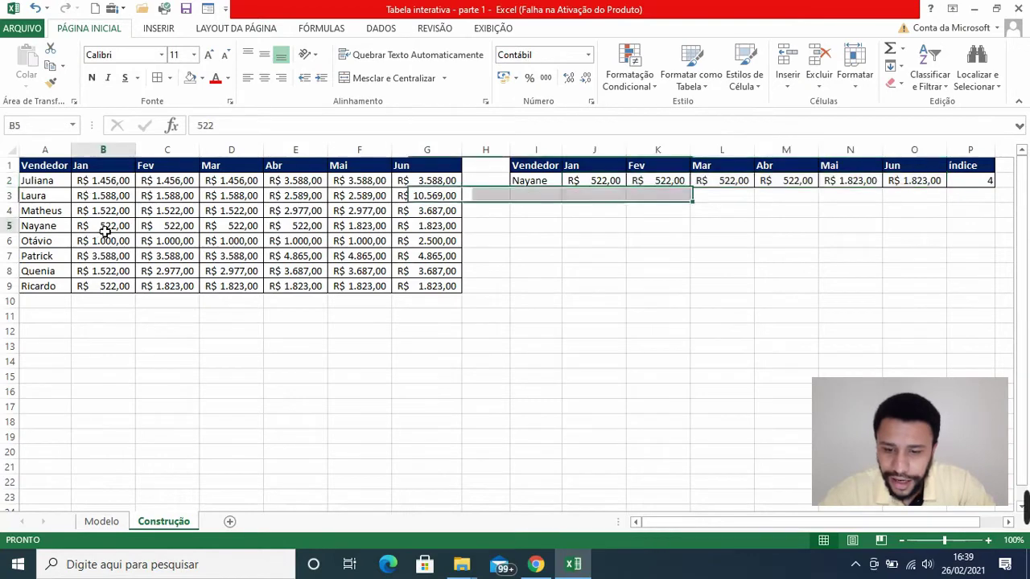
click(177, 229)
click(239, 230)
click(314, 226)
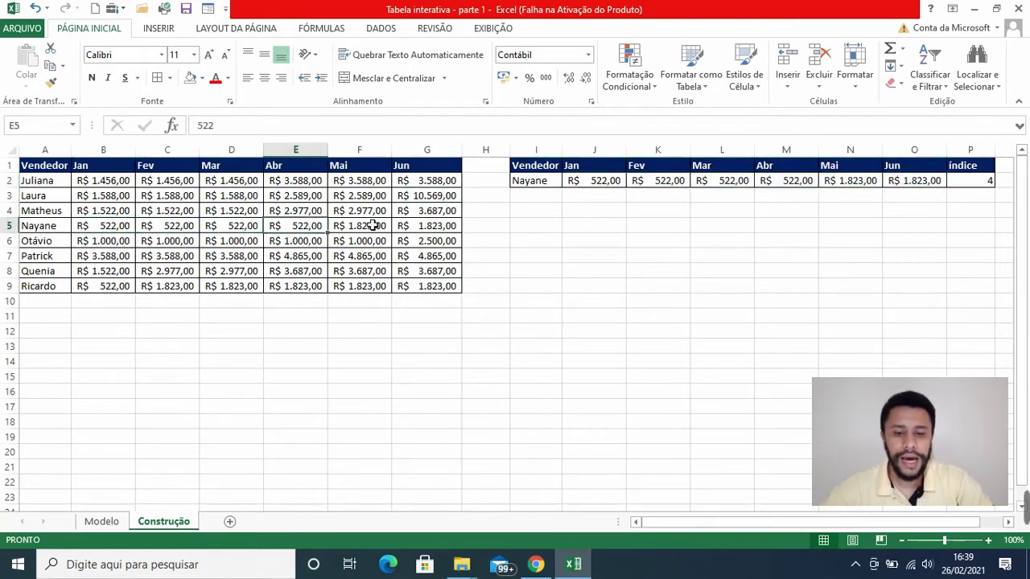
click(375, 228)
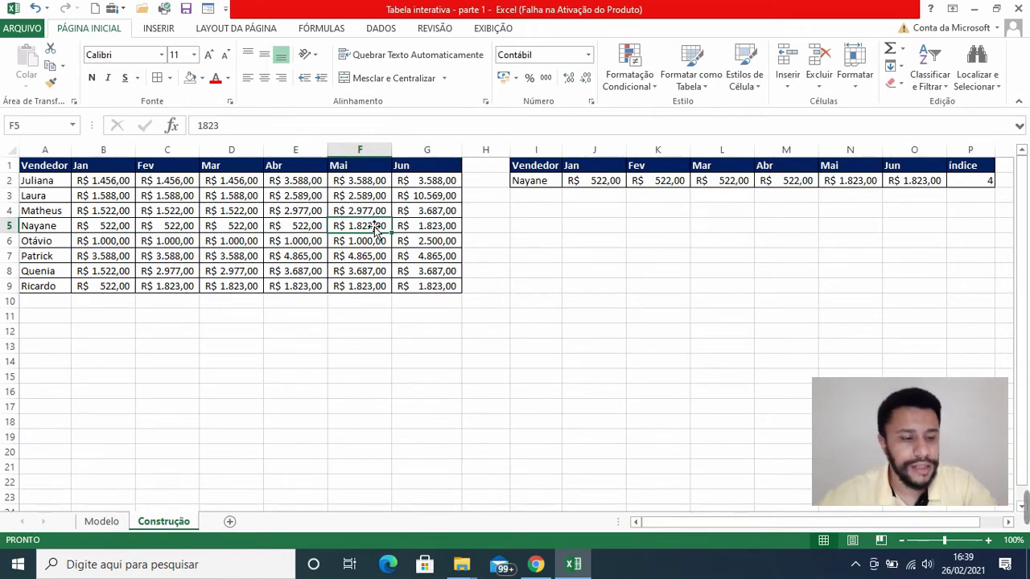
- Test the helper row by entering 1 and then 3 as the índice in P2
click(974, 185)
text(1)
key(Return)
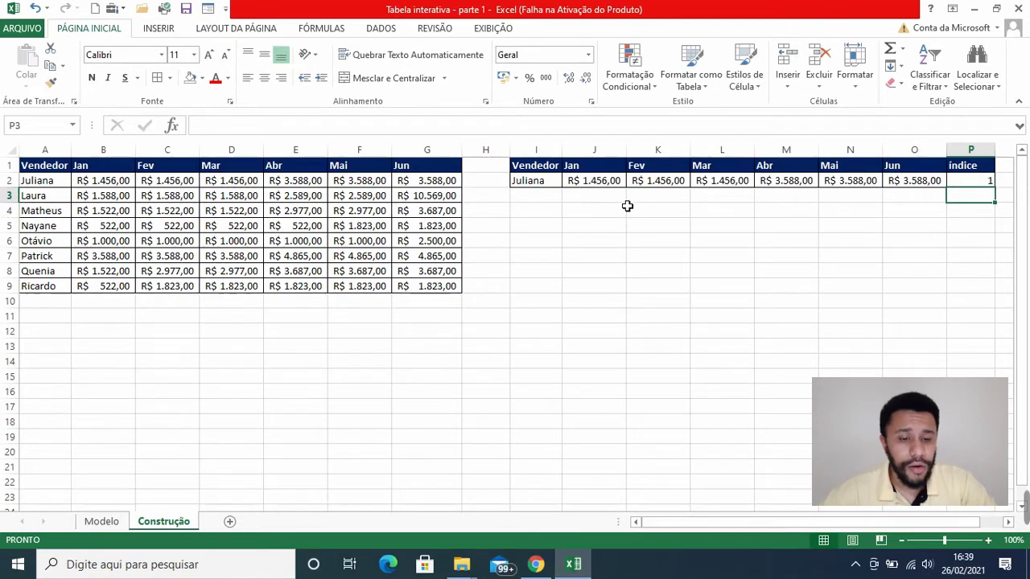
click(975, 182)
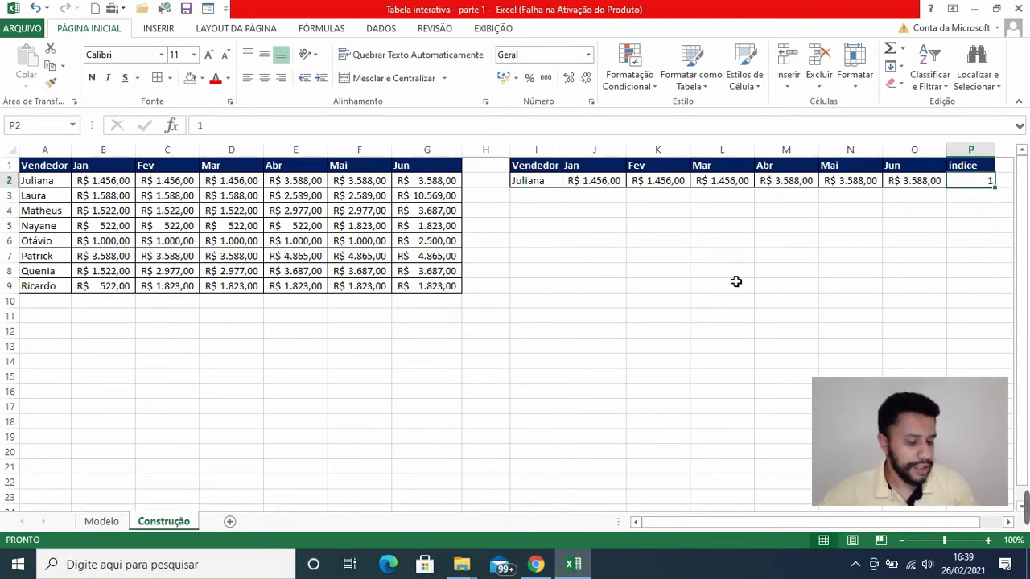
text(3)
key(Return)
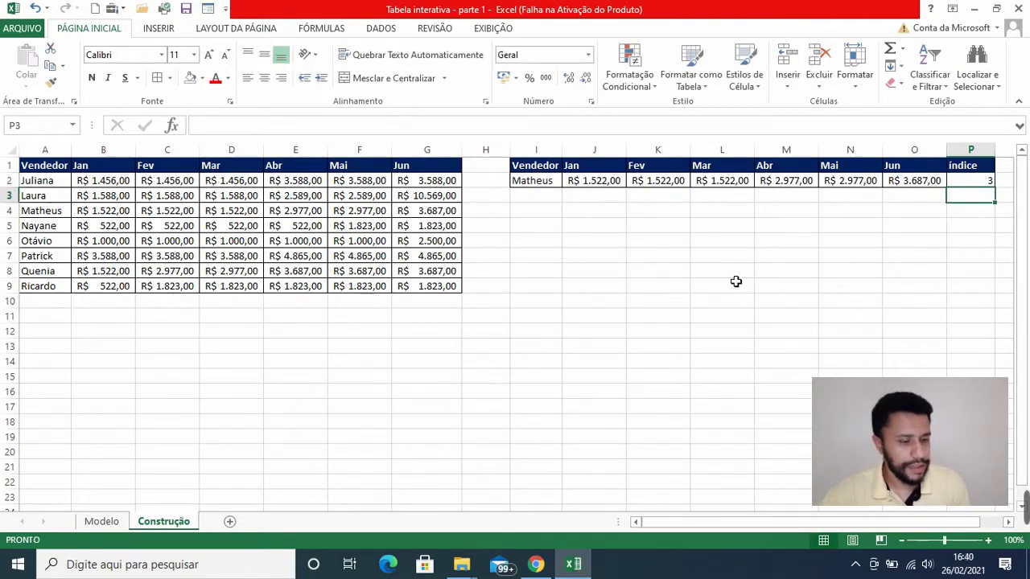
- Set the índice in P2 to 6 and narrow the empty column H between the two tables
key(Up)
text(6)
key(Return)
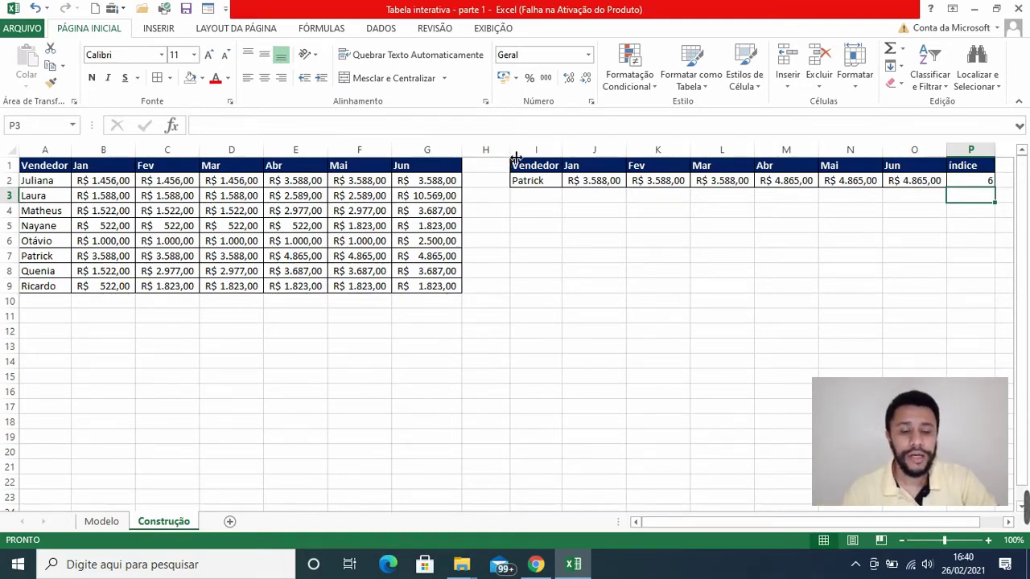
drag(515, 156, 486, 156)
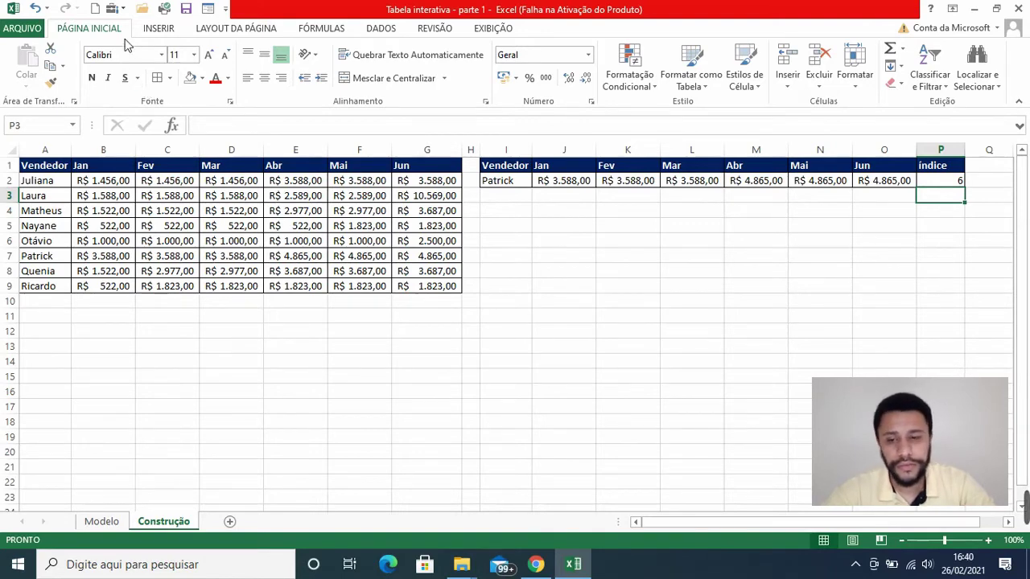
- Open the Quick Access Toolbar customization options and list all available commands (Todos os Comandos)
click(225, 10)
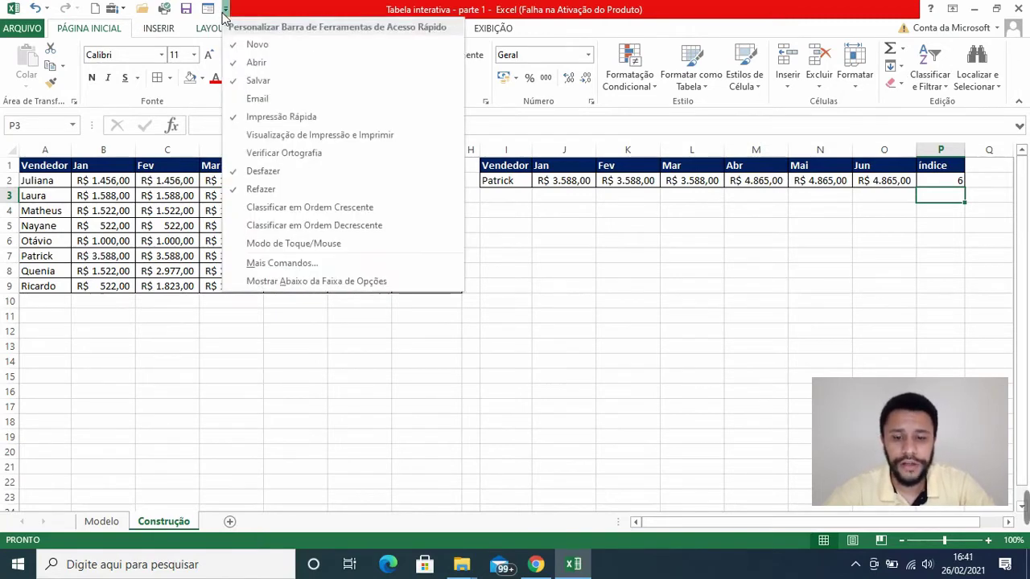
click(281, 263)
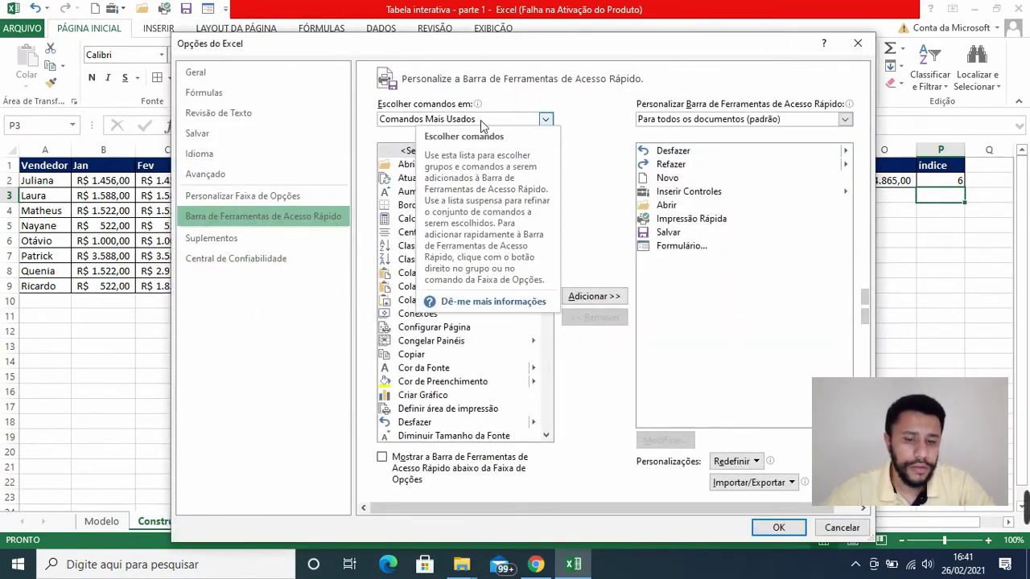
click(480, 120)
click(455, 161)
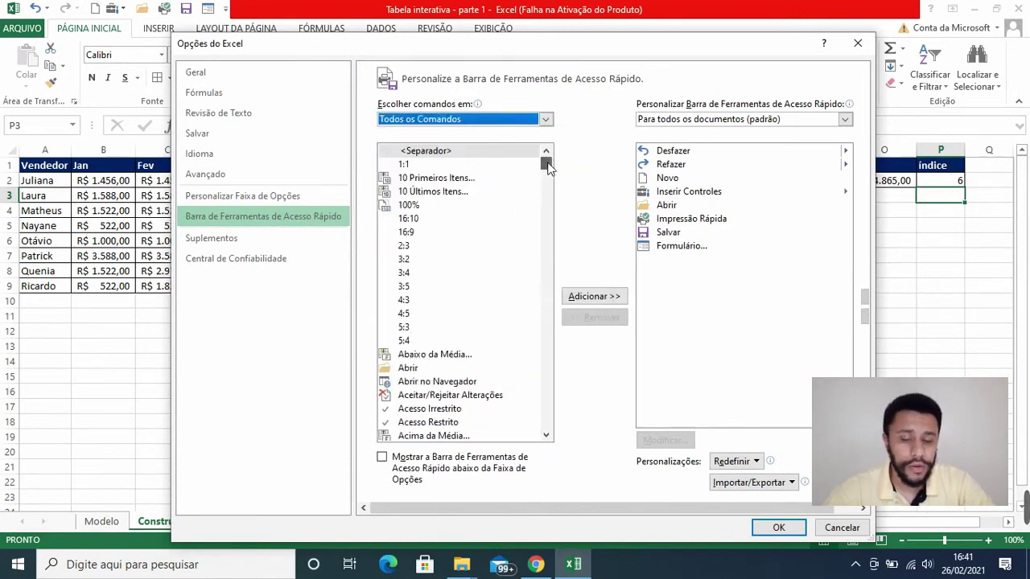
- Locate the Inserir Controles command in the full command list and close the options without adding it
drag(547, 166, 537, 300)
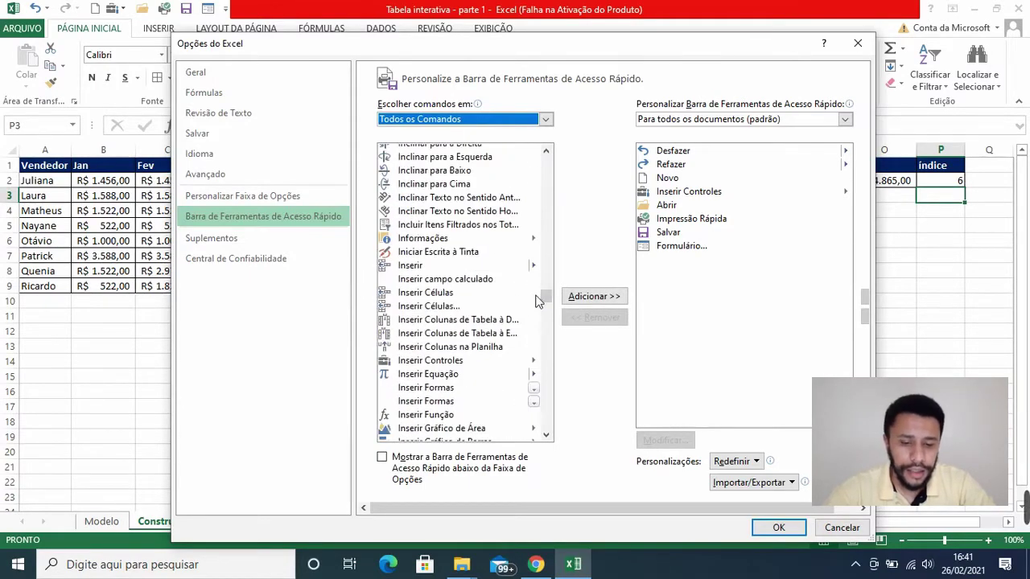
click(448, 362)
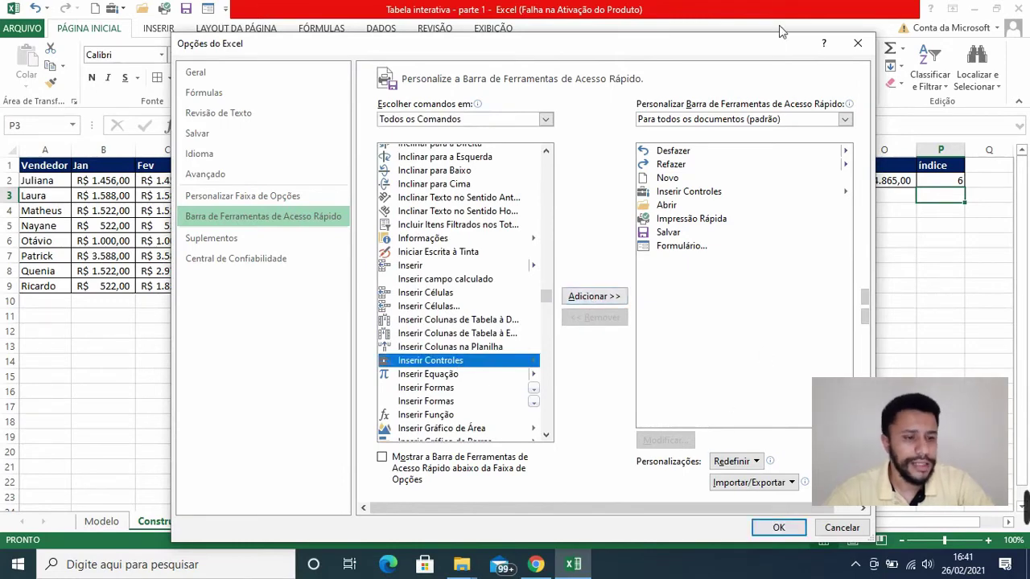
click(854, 45)
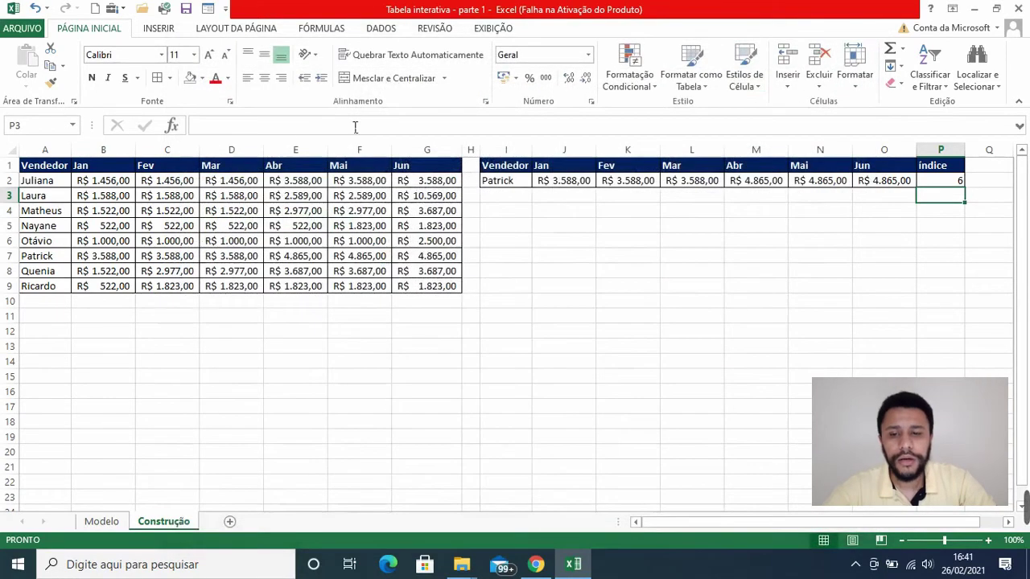
- Insert a form-control vertical scroll bar filling column H from row 1 to row 9 on the Construção sheet
click(119, 9)
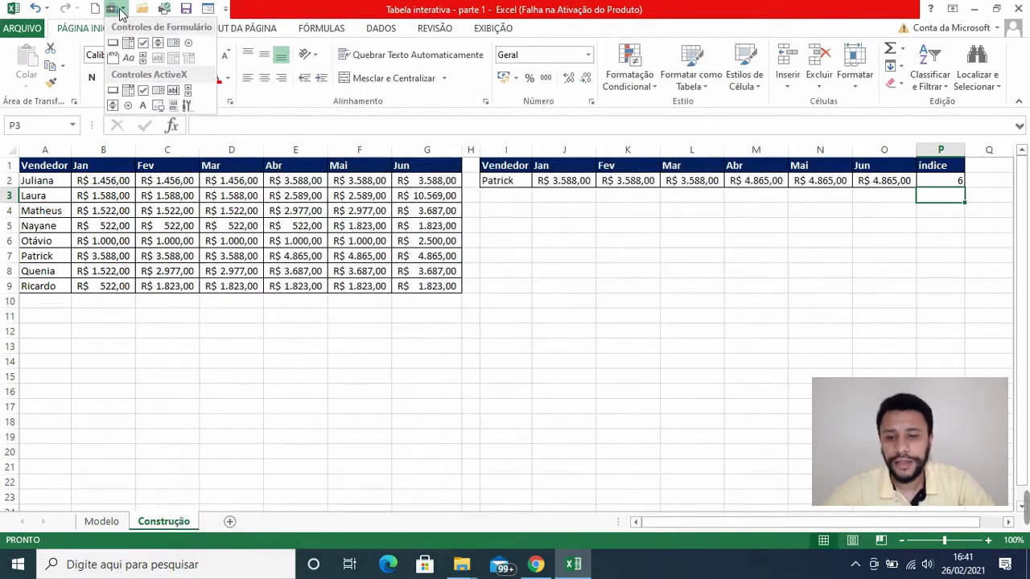
click(144, 59)
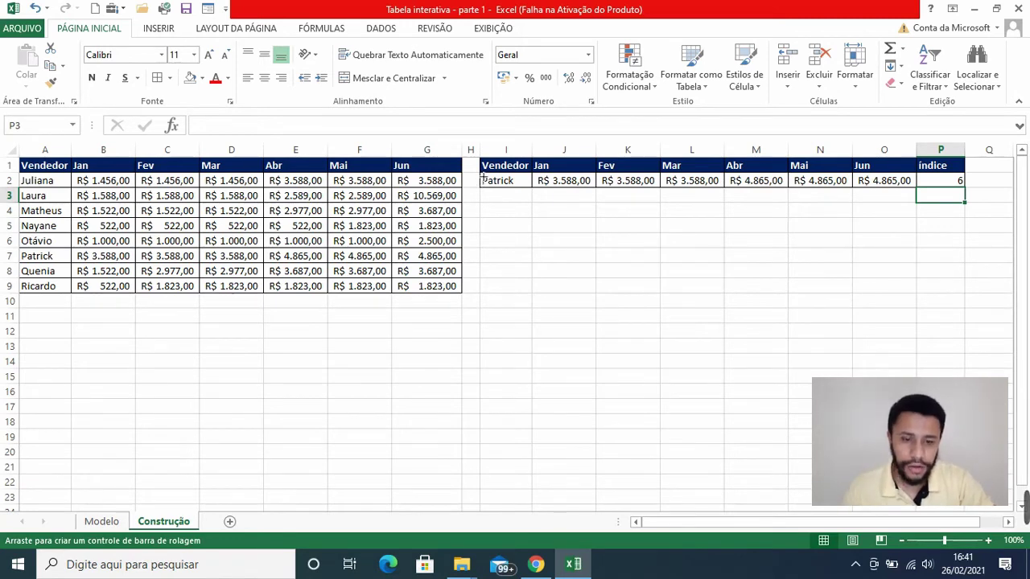
mouse_move(463, 158)
mouse_down()
mouse_move(481, 197)
mouse_move(479, 293)
mouse_up()
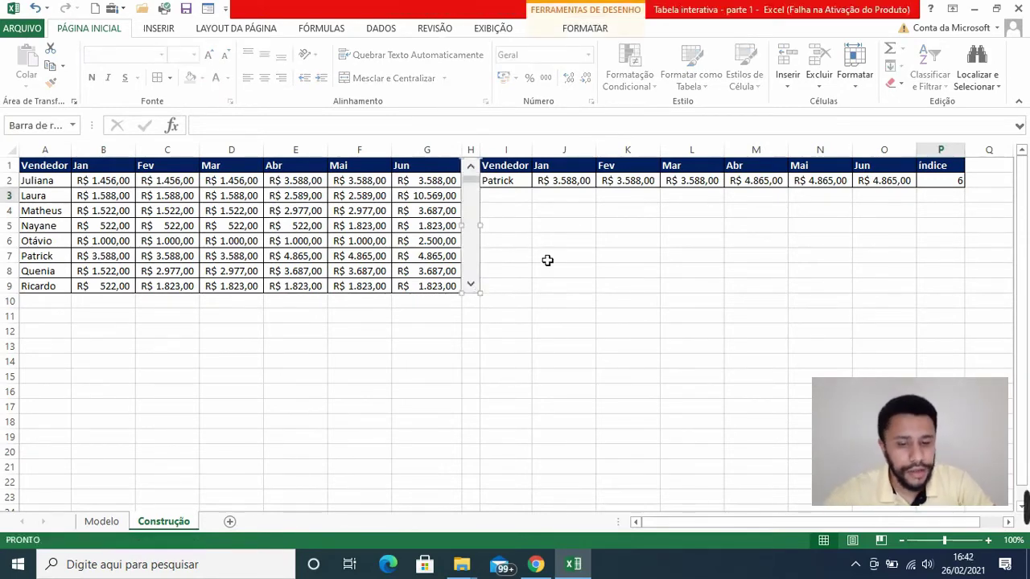
click(544, 258)
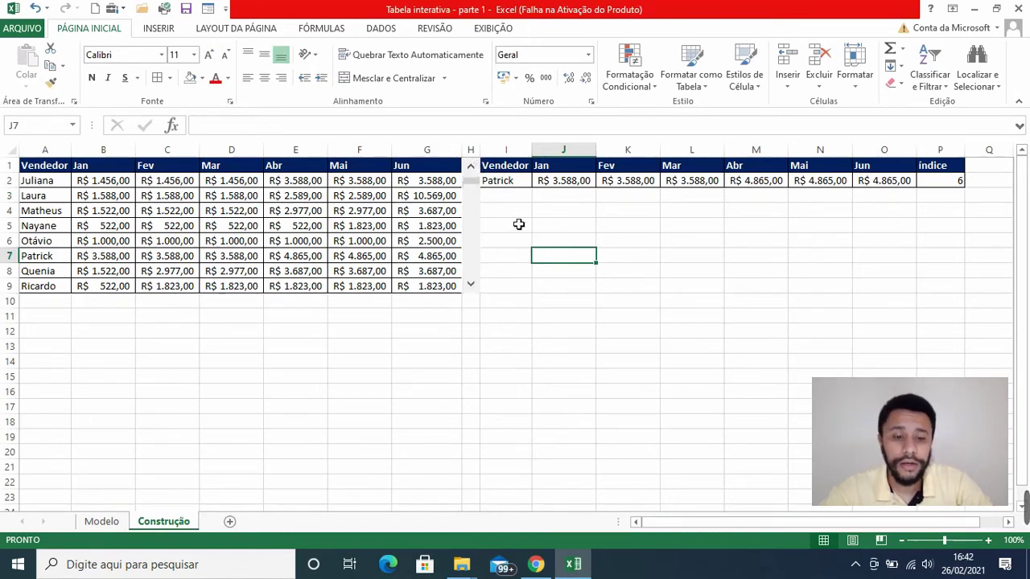
- Format the scroll bar control with a maximum value of 8, a minimum value of 1 and a current value of 1
right_click(469, 233)
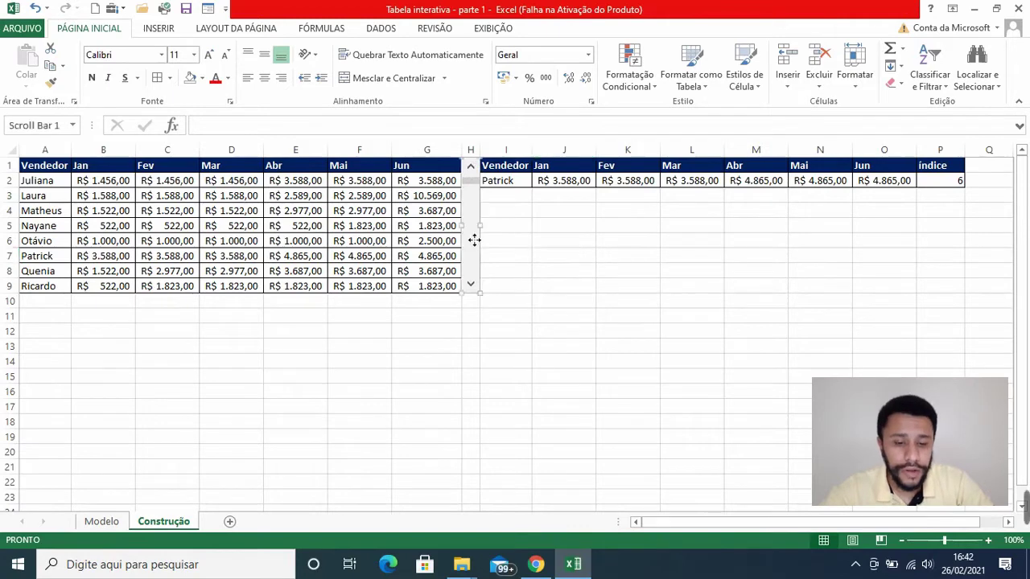
click(523, 356)
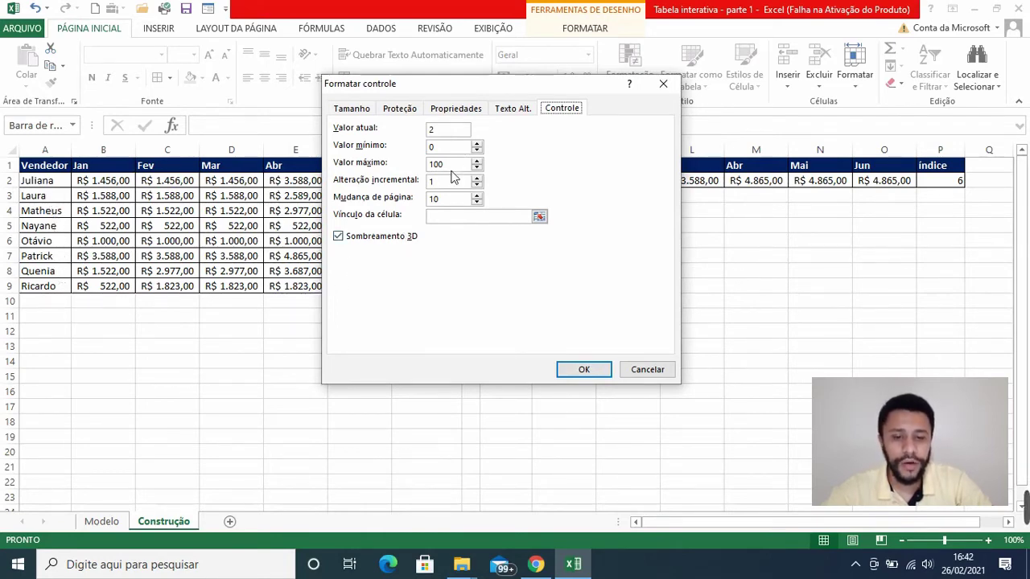
drag(449, 166, 387, 166)
text(8)
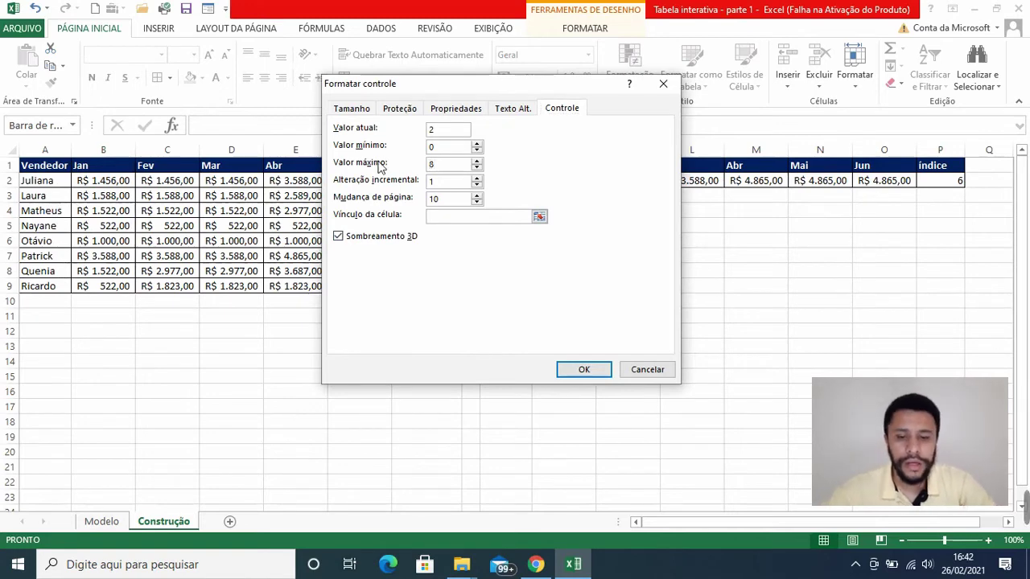
drag(452, 153, 389, 151)
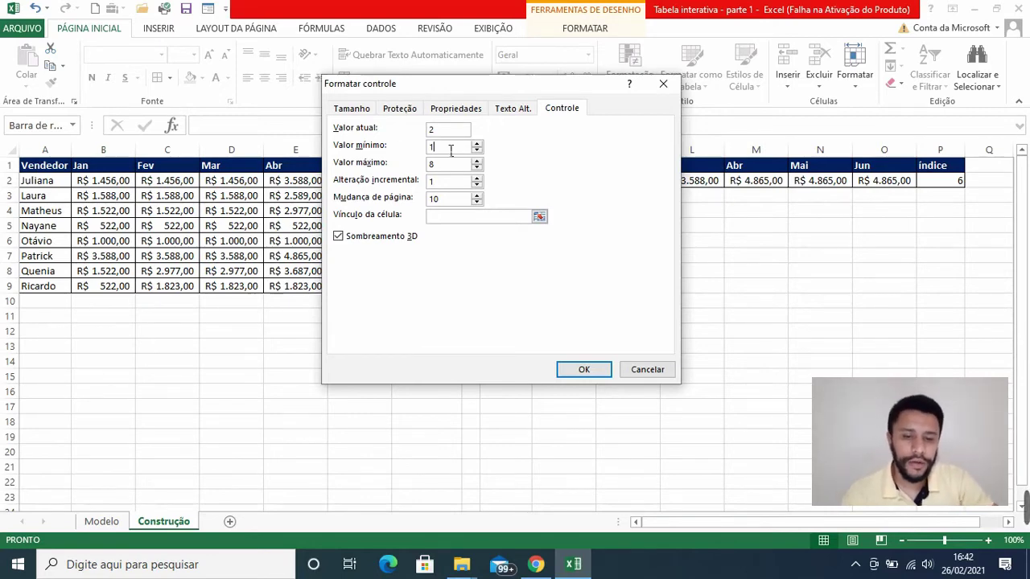
key(shift+Tab)
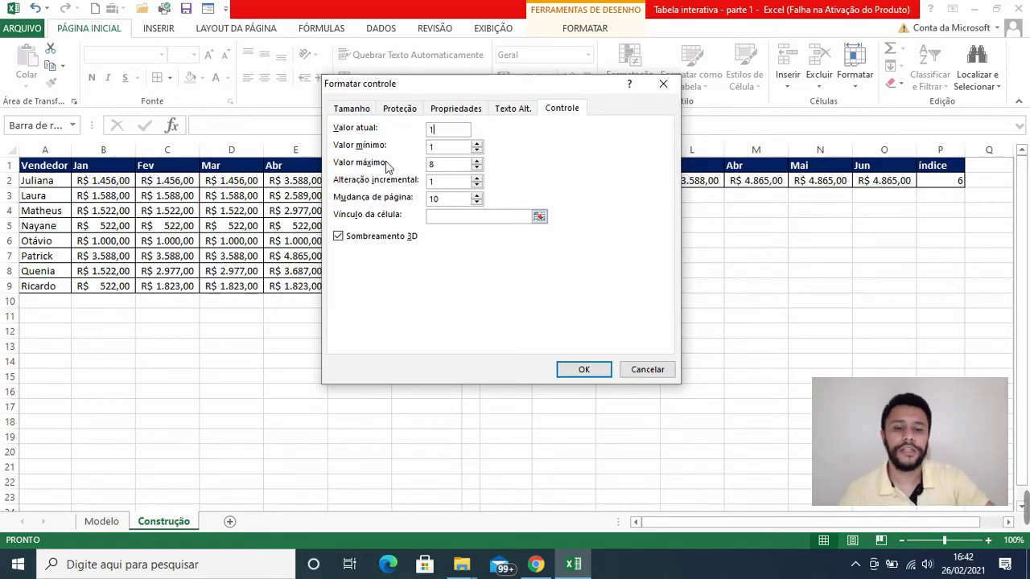
- Link the scroll bar to the índice cell $P$2 and apply the control settings
click(456, 224)
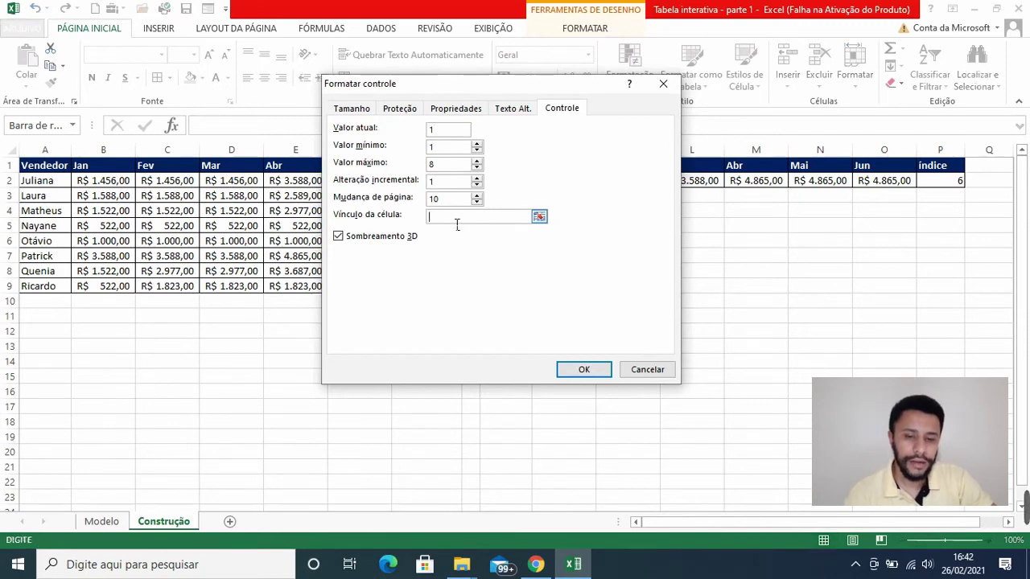
click(952, 186)
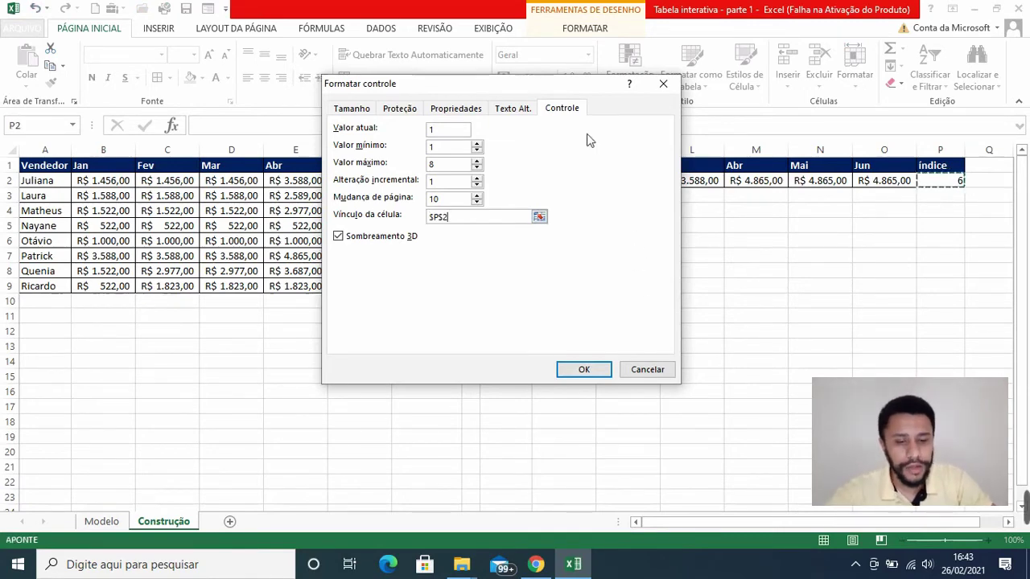
click(584, 372)
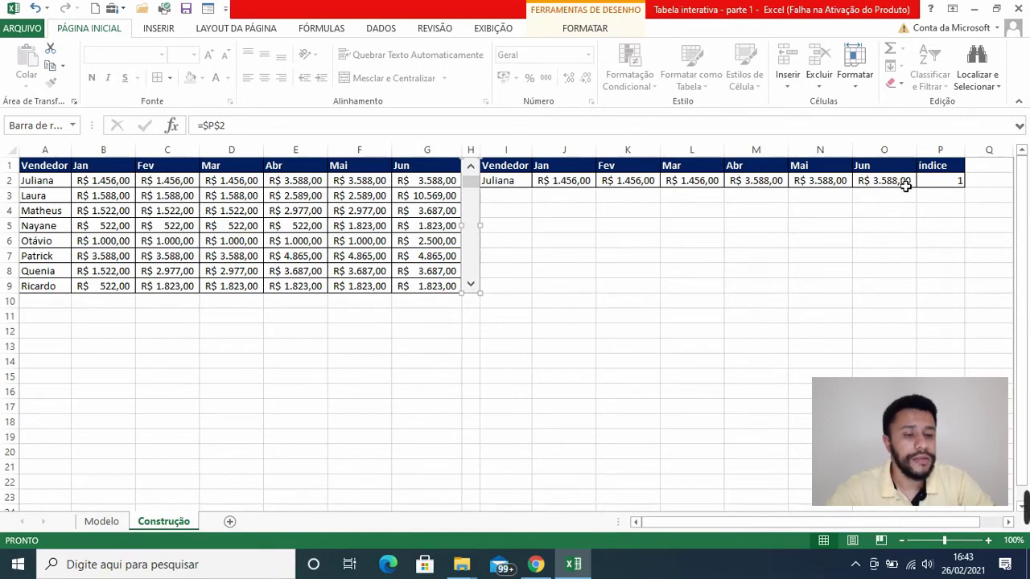
- Advance the scroll bar by one to índice 2 and auto-fit the helper row's Jun column O
click(603, 291)
click(471, 285)
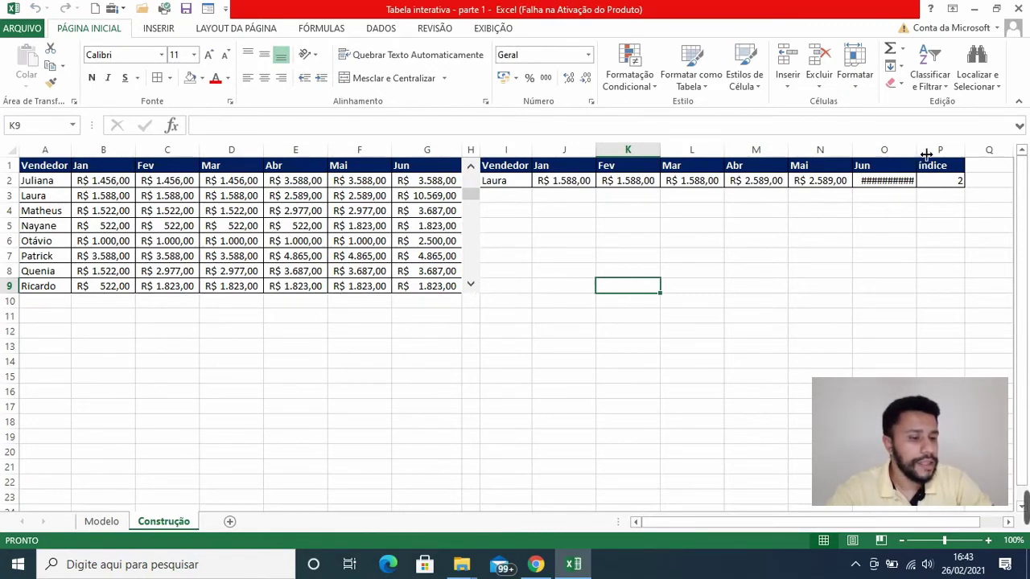
double_click(926, 154)
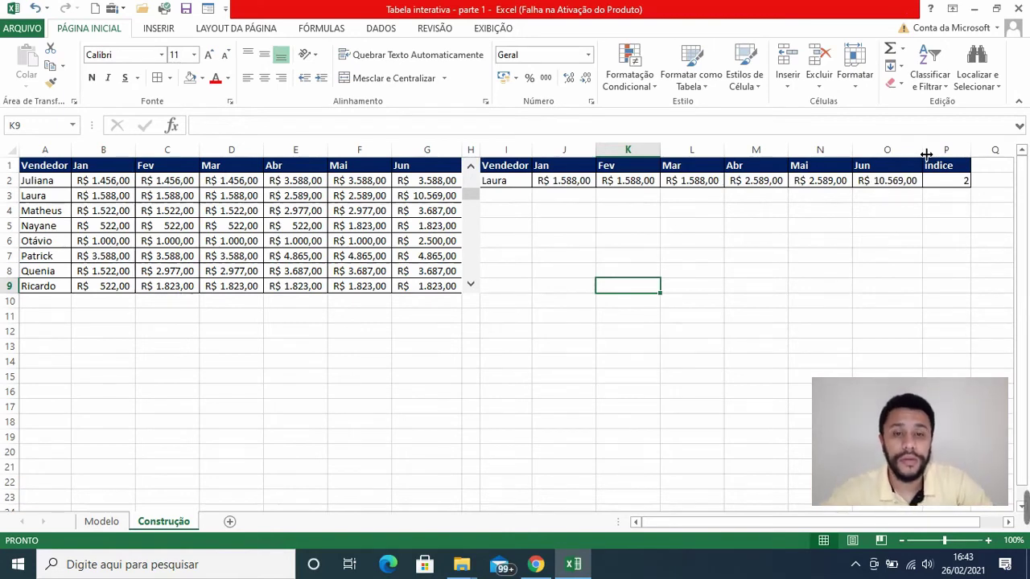
- Test the scroll bar by stepping the índice up to 8 and back down to 1
click(473, 287)
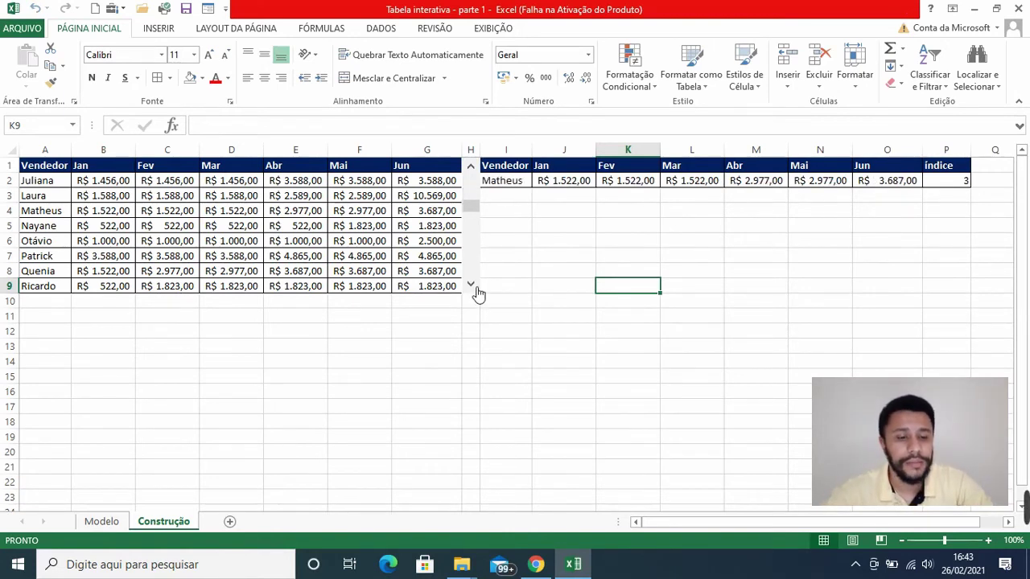
click(473, 287)
click(473, 286)
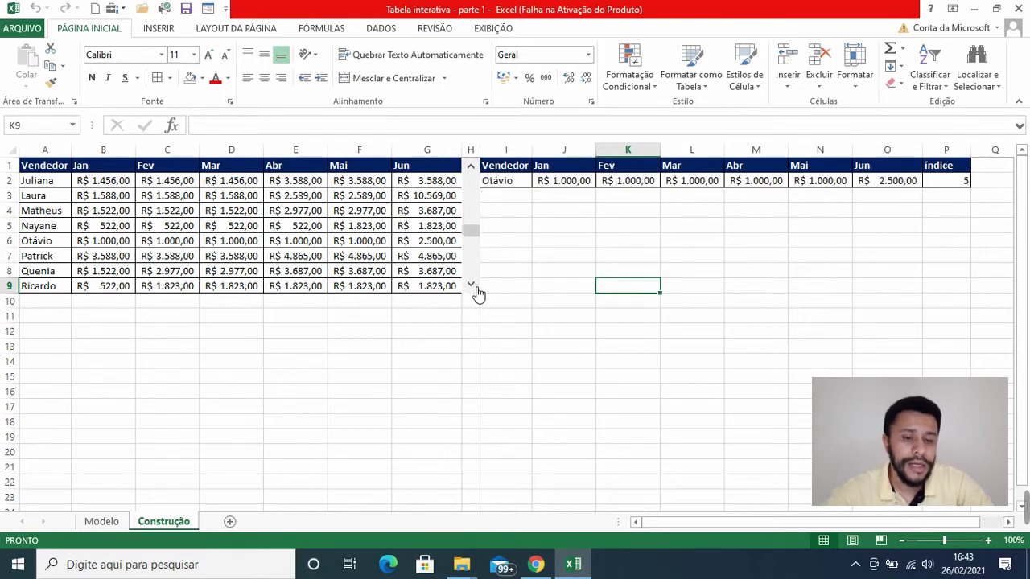
click(473, 286)
click(473, 286)
click(473, 286)
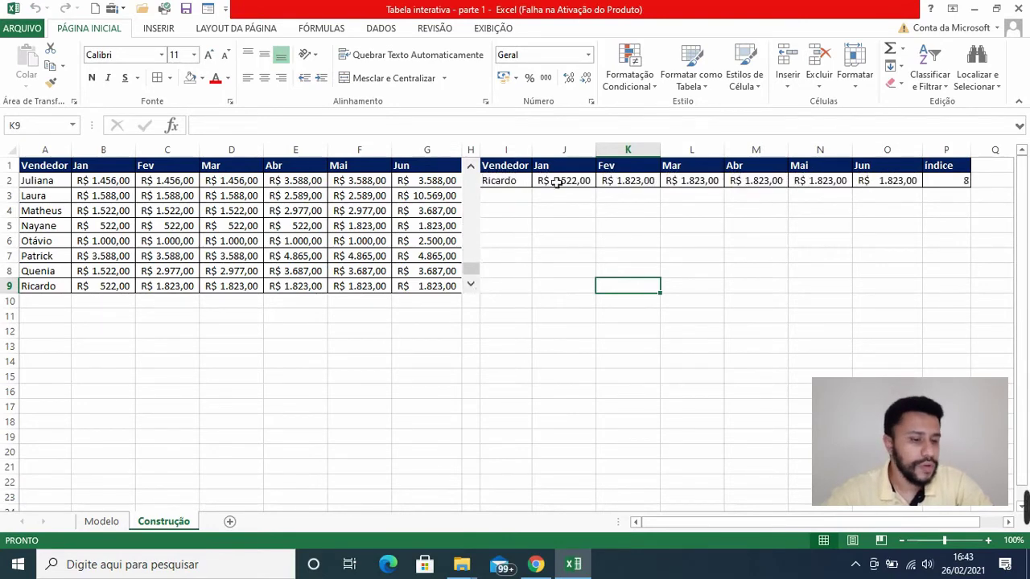
click(473, 169)
click(473, 169)
click(473, 169)
click(473, 169)
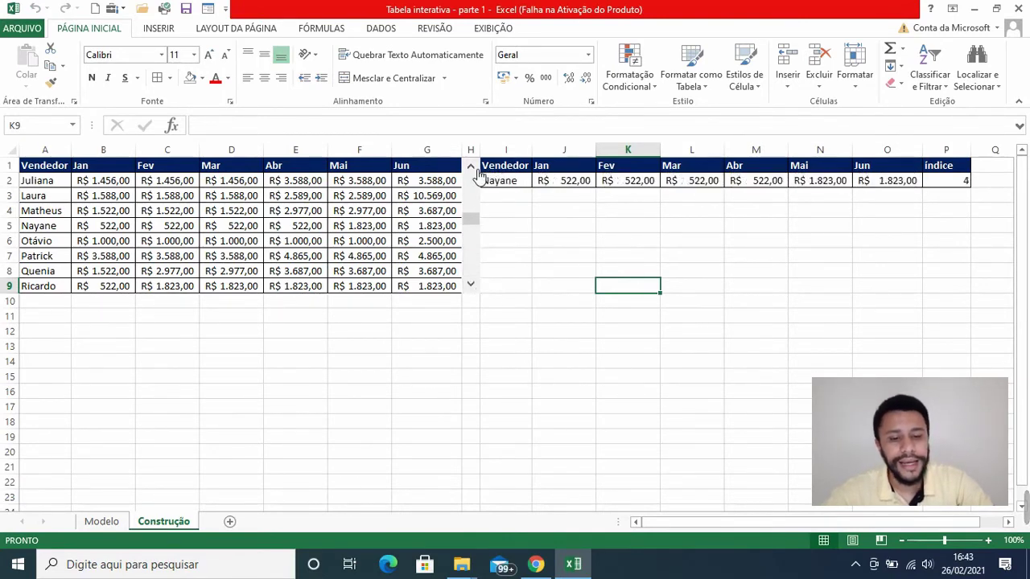
click(473, 168)
click(473, 168)
click(473, 169)
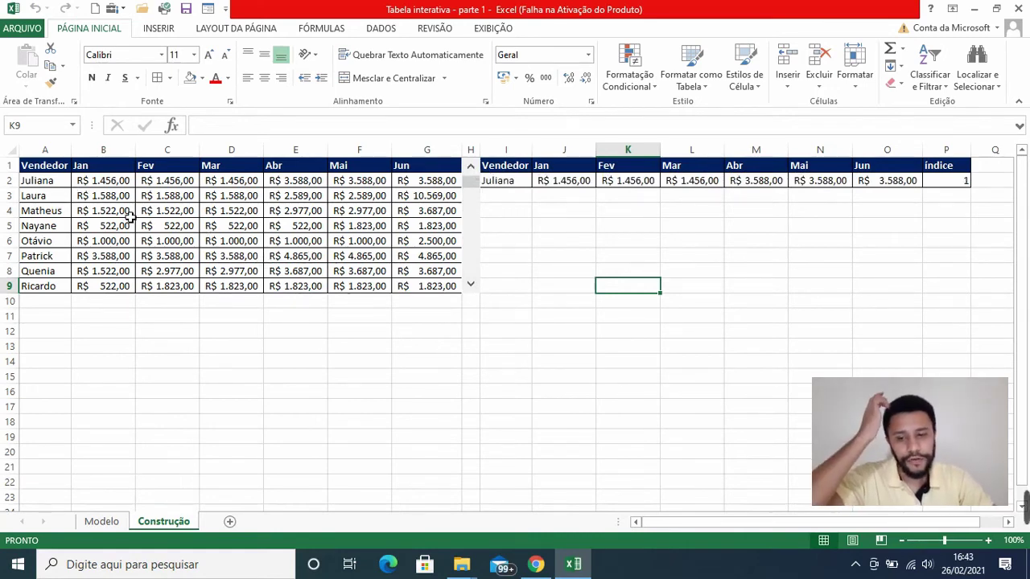
- Examine the row highlighting on the Modelo sheet by stepping its scroll bar up to the first vendor, and return to Construção
click(121, 527)
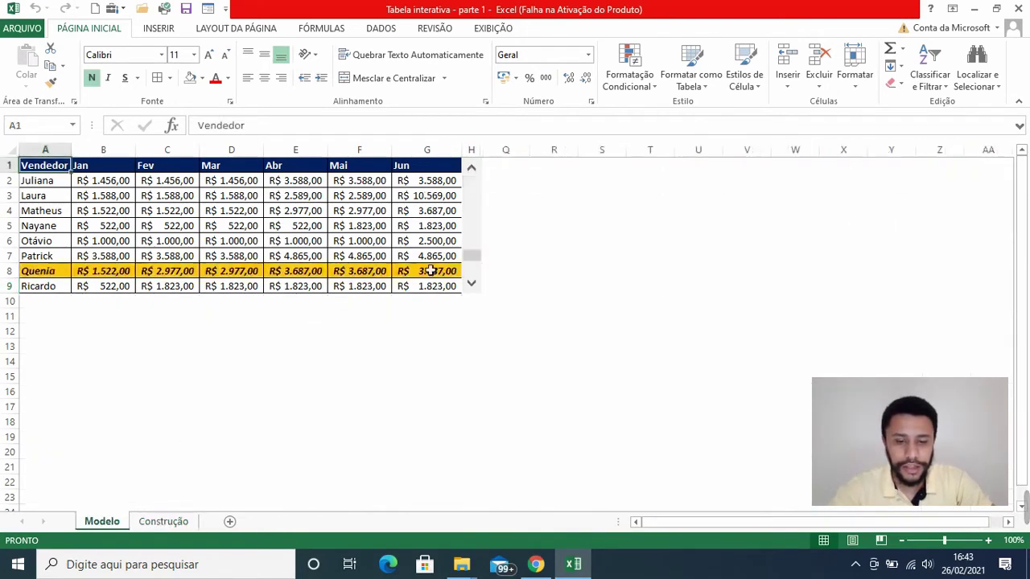
click(474, 169)
click(474, 168)
click(473, 168)
click(474, 168)
click(474, 168)
click(474, 168)
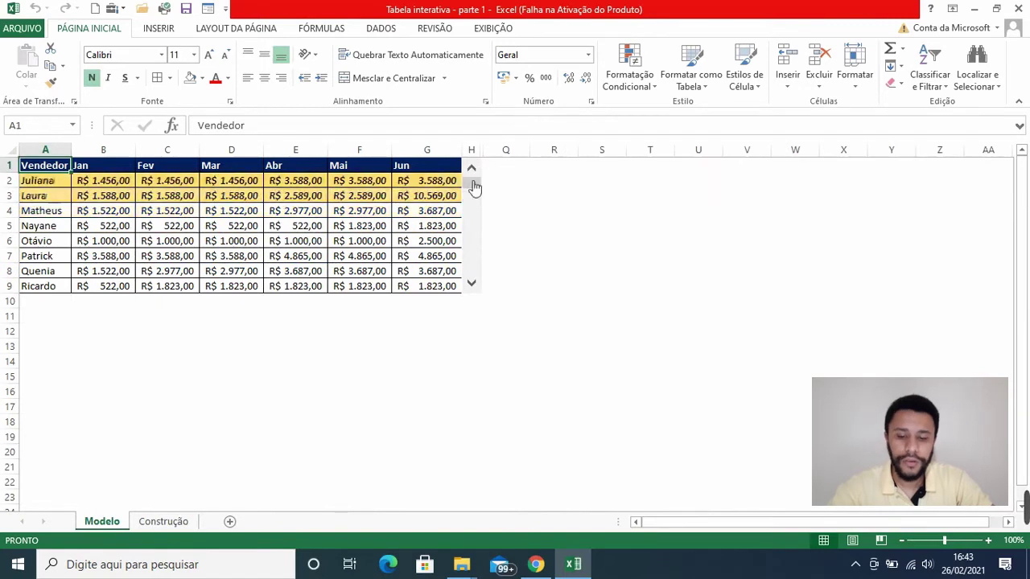
click(165, 521)
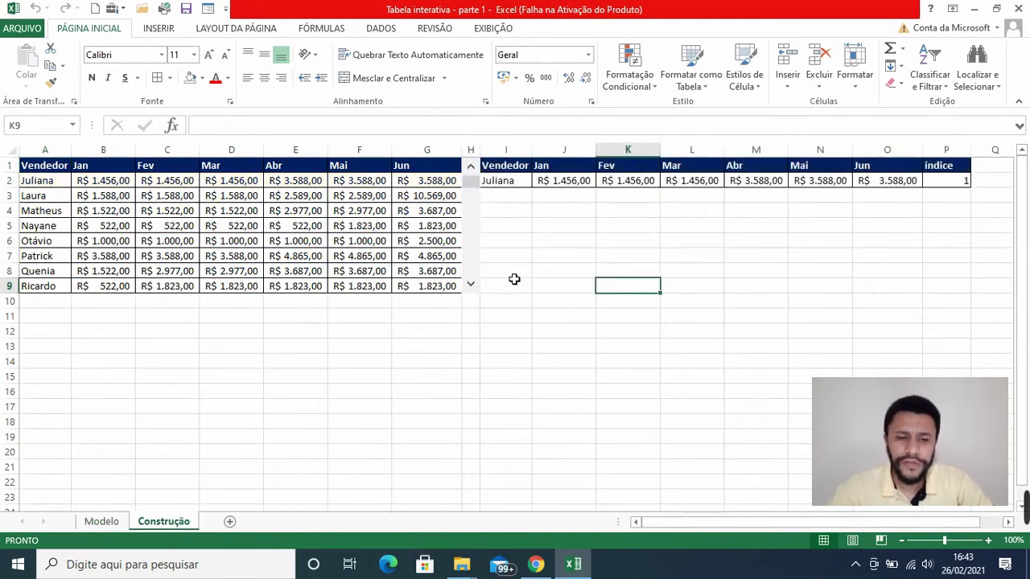
- Start a new conditional formatting rule for A2:G9 that uses a formula to determine which cells to format
drag(28, 184, 429, 287)
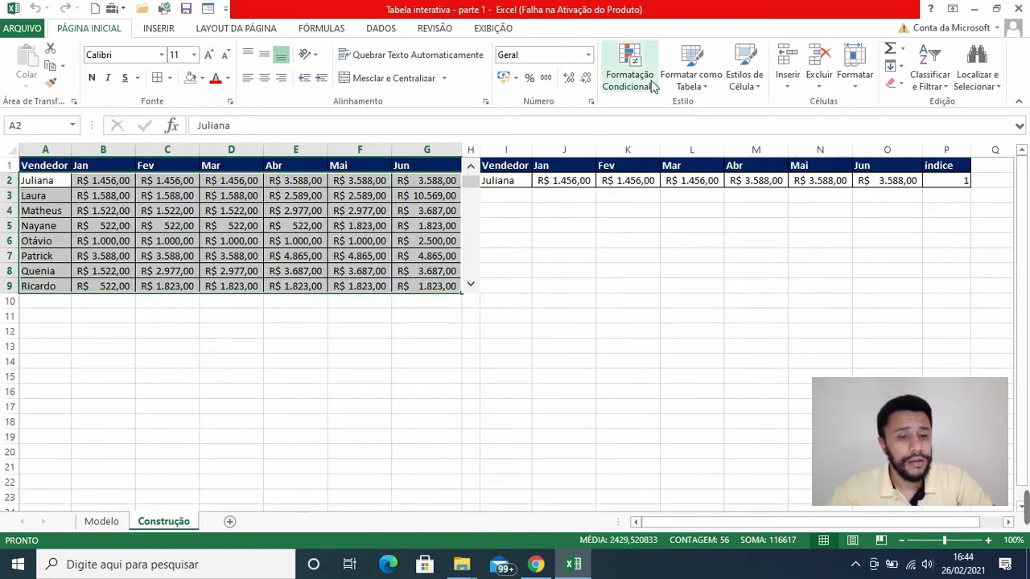
click(649, 86)
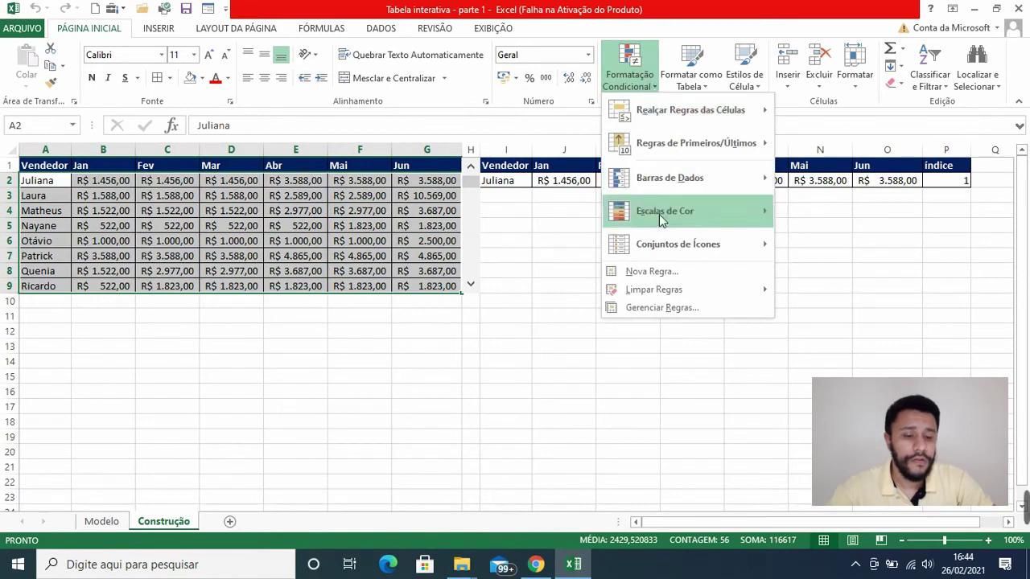
click(666, 272)
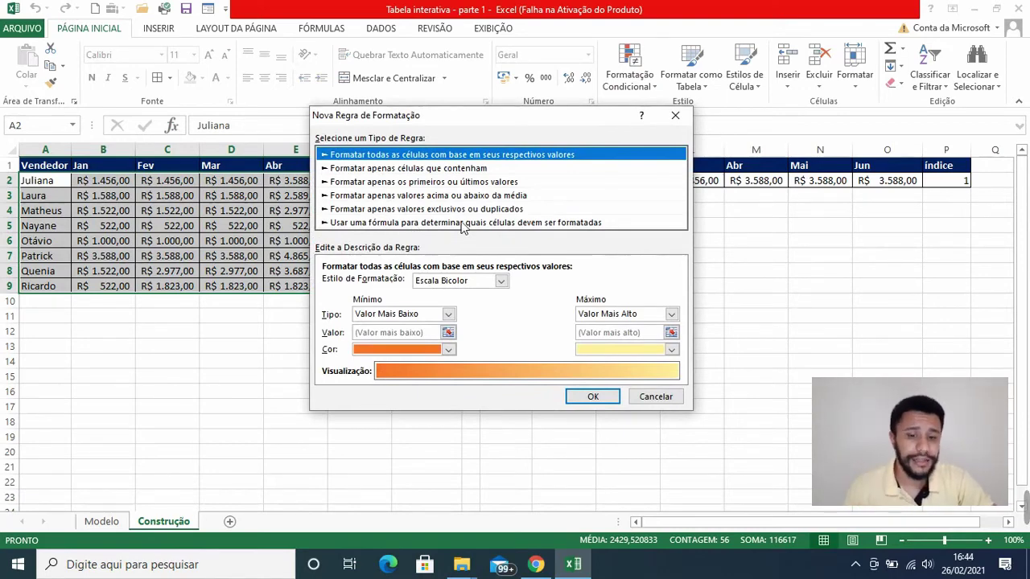
click(463, 223)
- Enter =$A2=$I$2 as the rule's formula, comparing each vendor in column A with the helper row's vendor
click(477, 285)
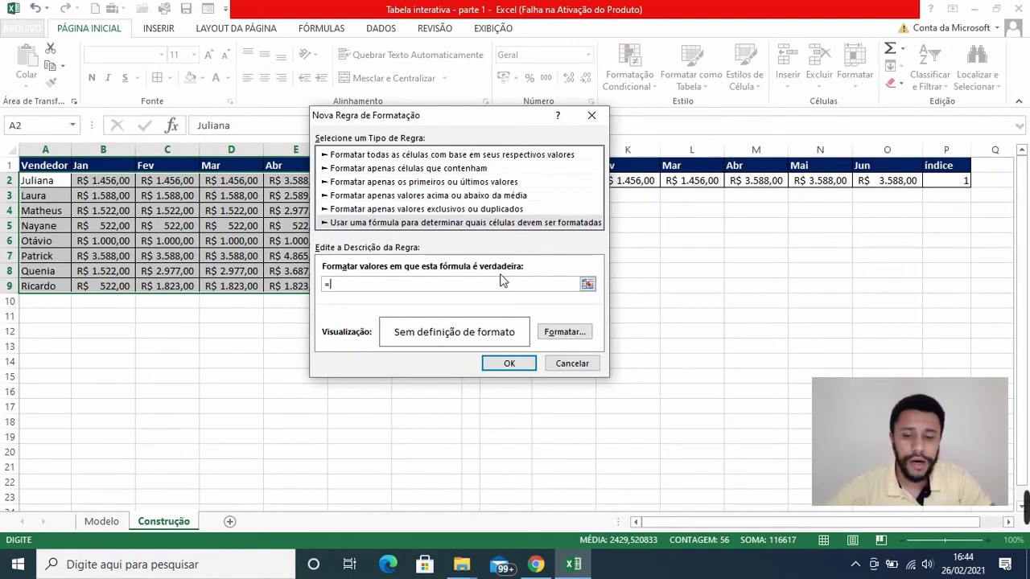
click(52, 187)
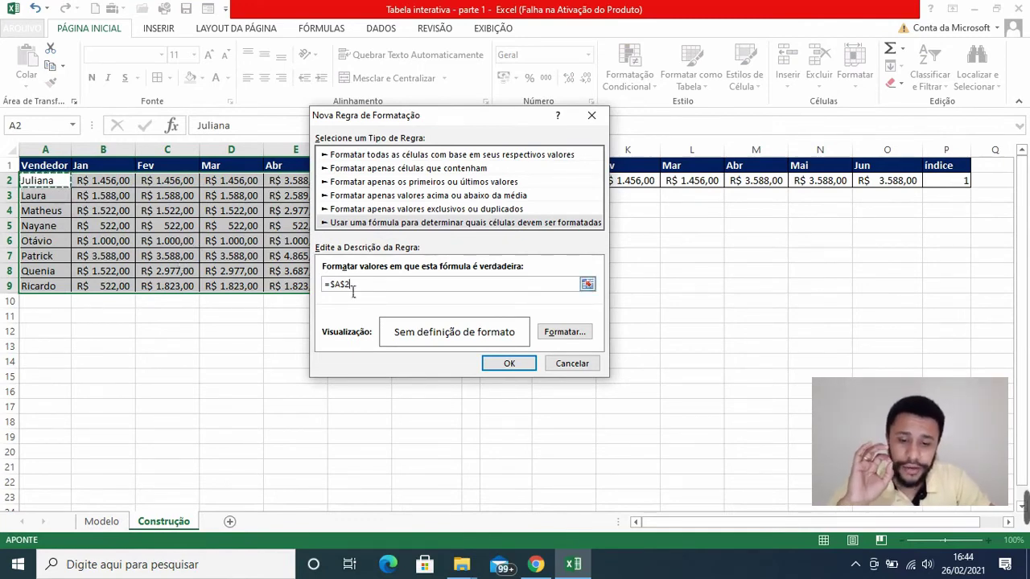
click(473, 288)
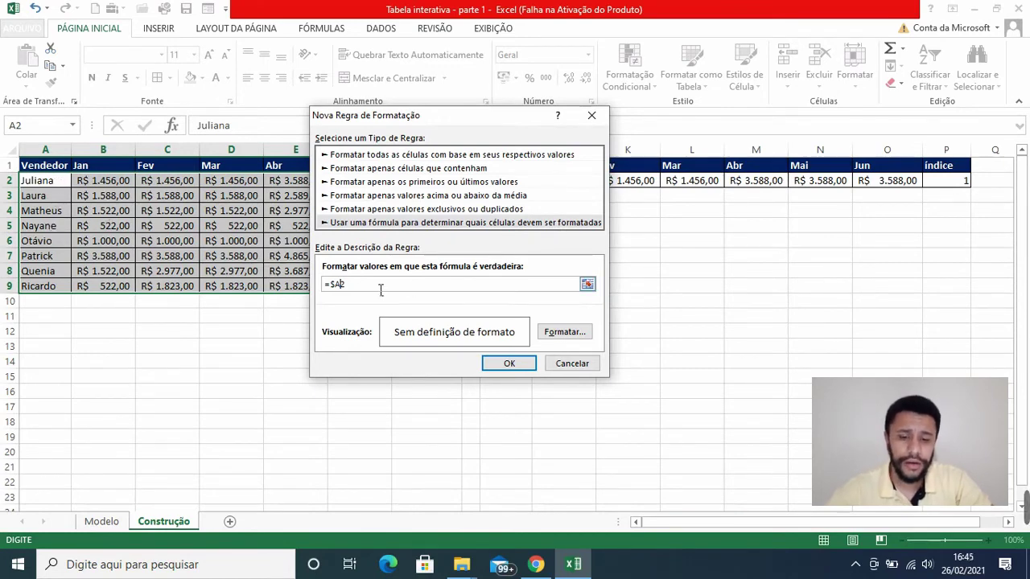
click(350, 290)
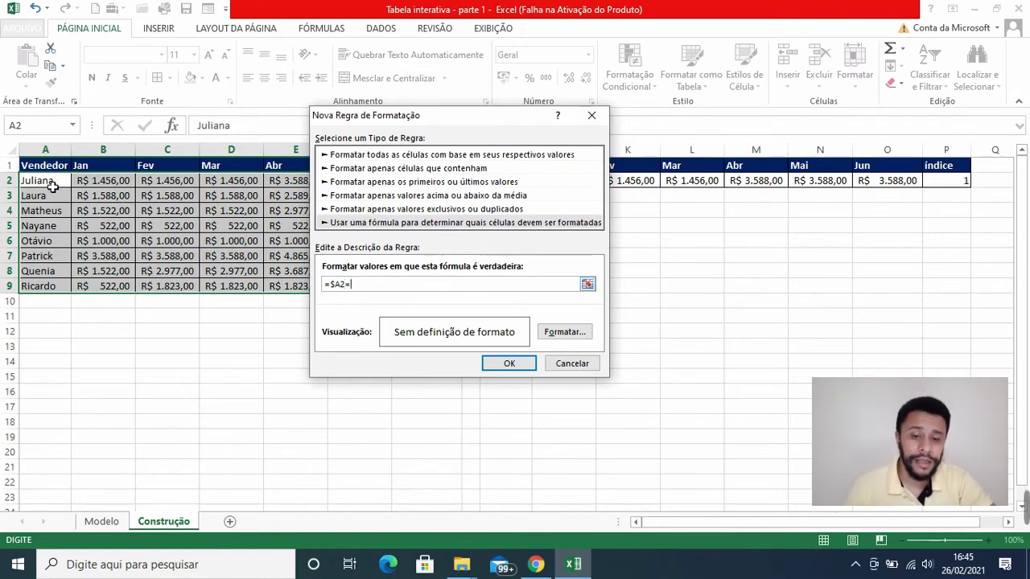
click(587, 285)
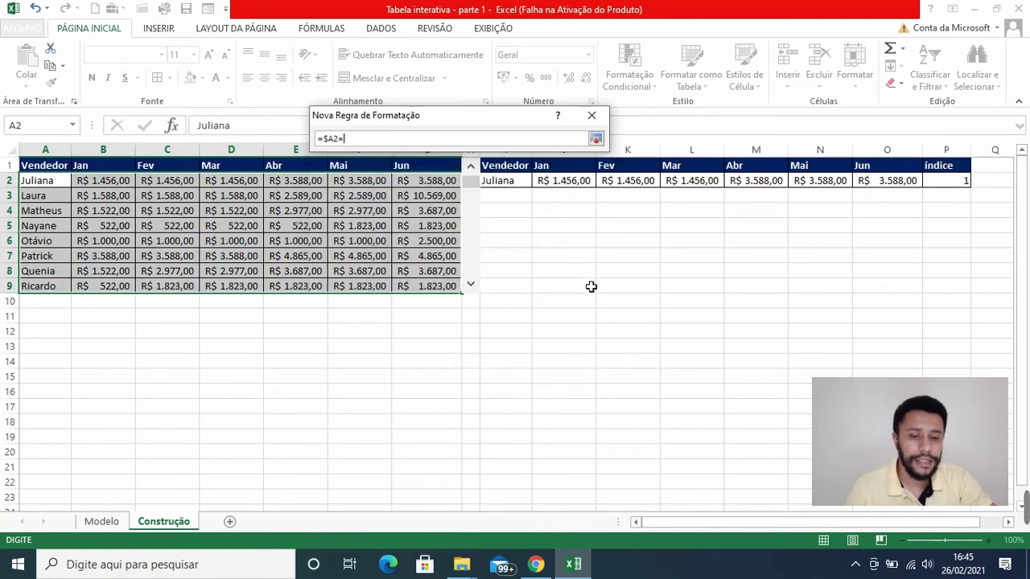
click(513, 182)
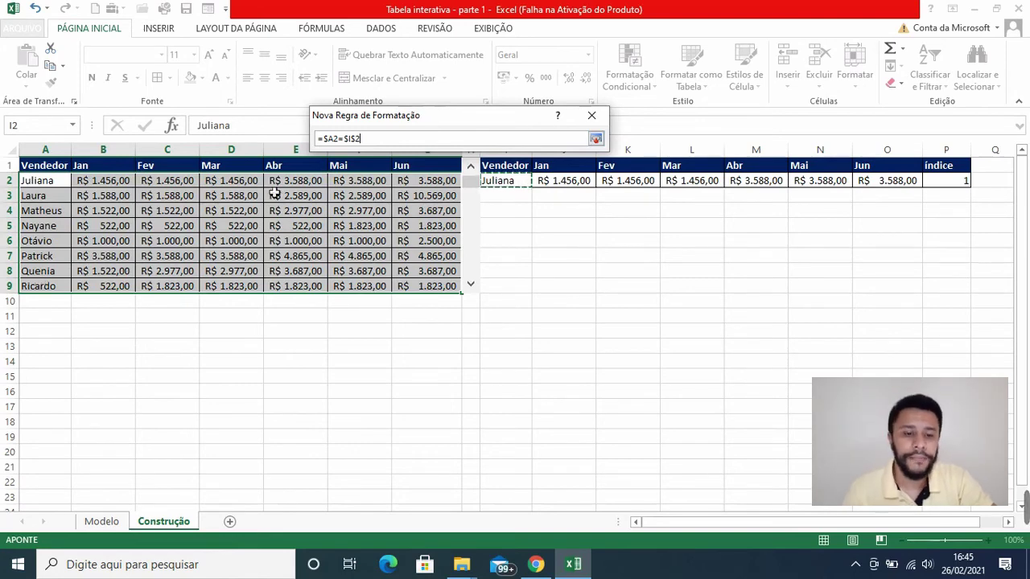
click(595, 138)
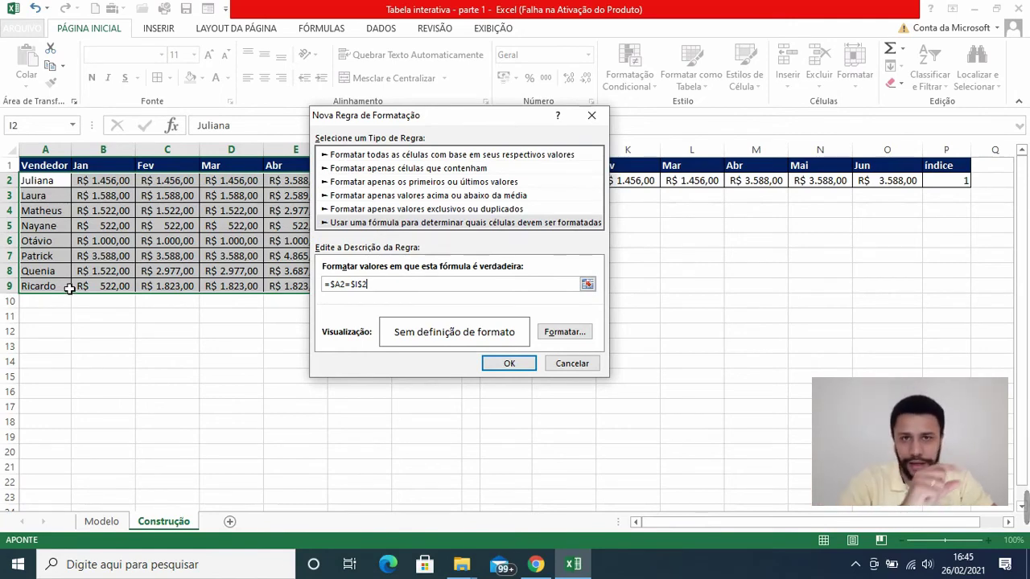
- Give the rule's format a gold fill and a bold italic (Negrito itálico) font, and apply the rule to the table
click(566, 332)
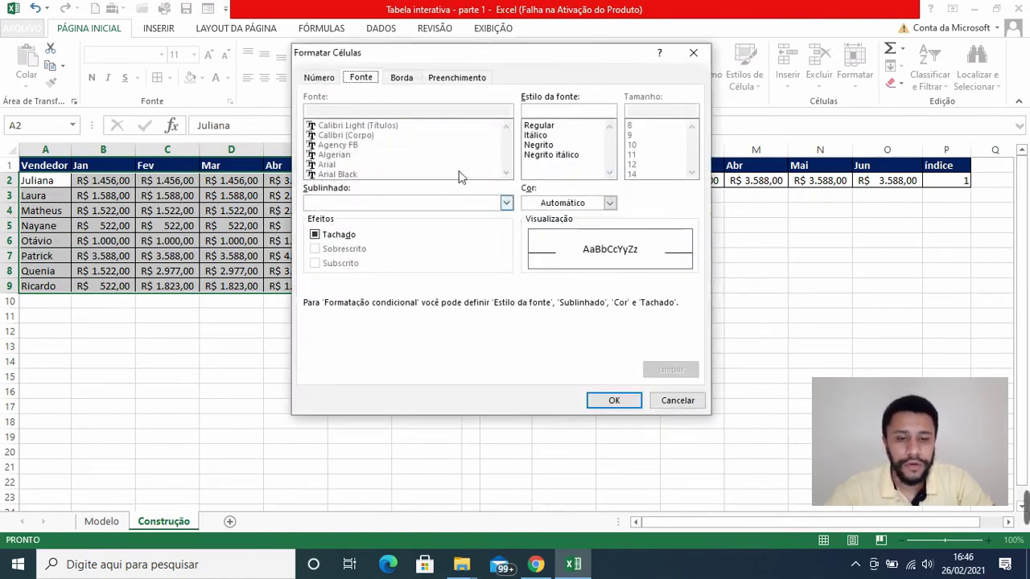
click(441, 79)
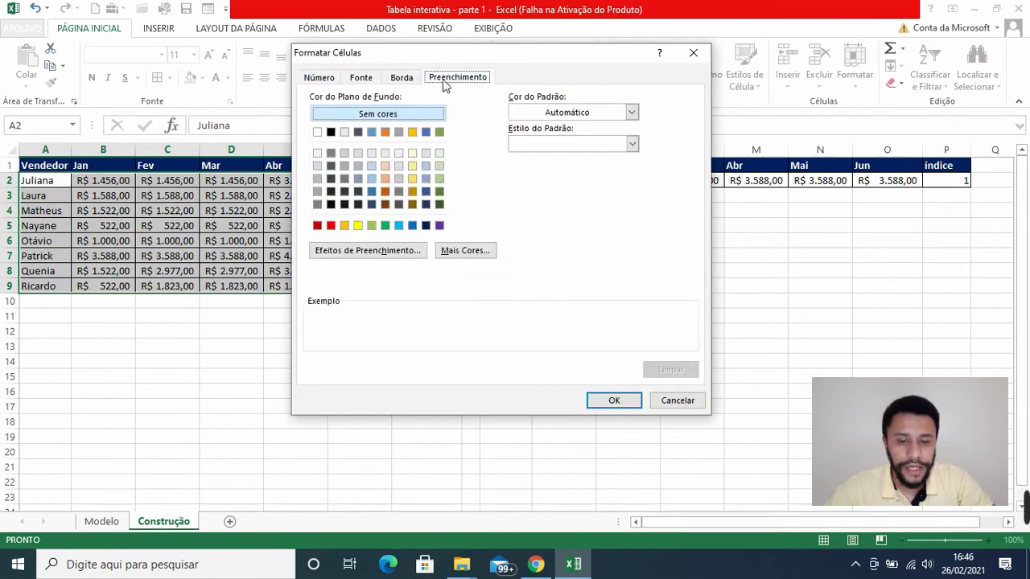
click(344, 226)
click(360, 78)
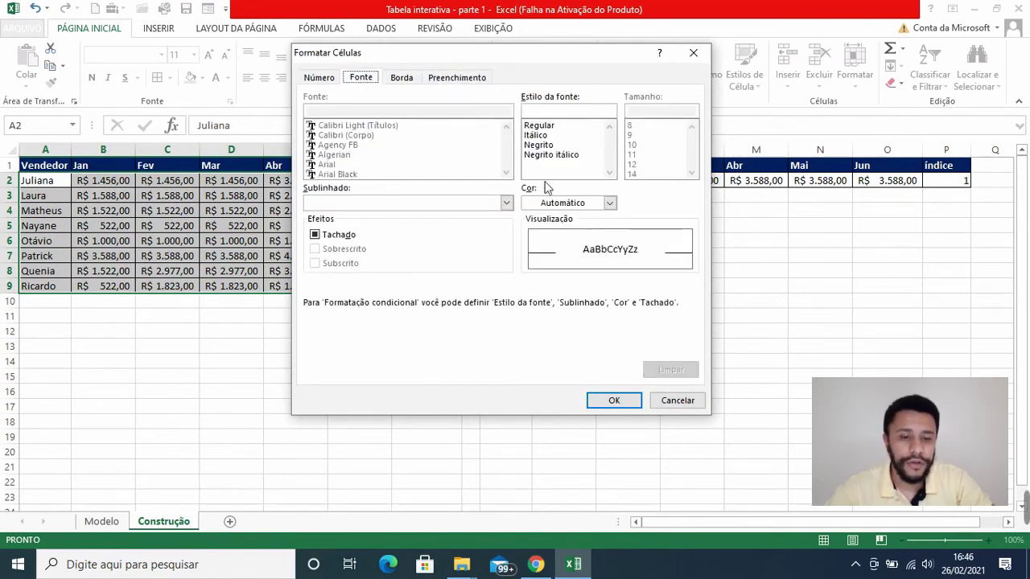
click(543, 146)
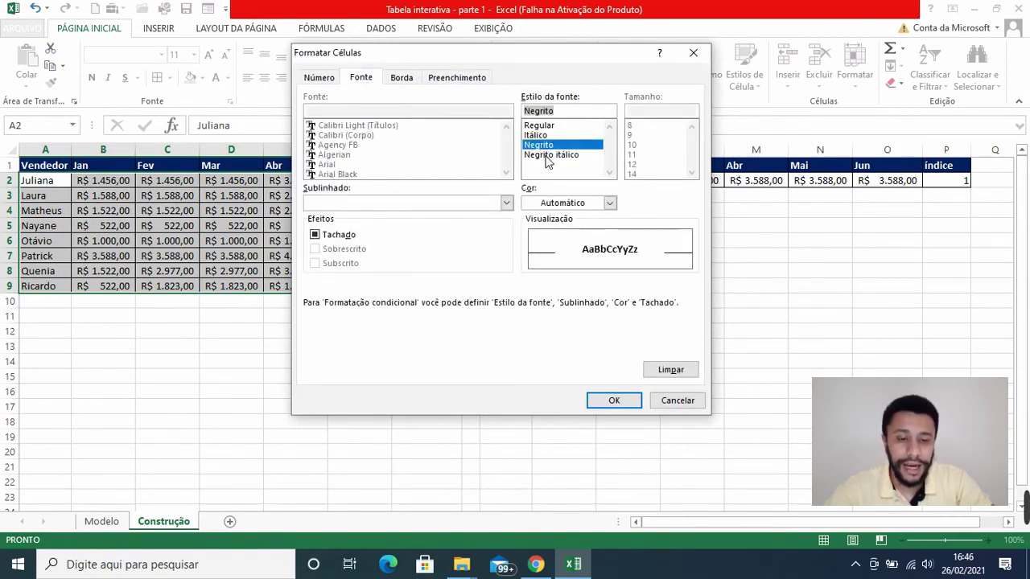
click(549, 156)
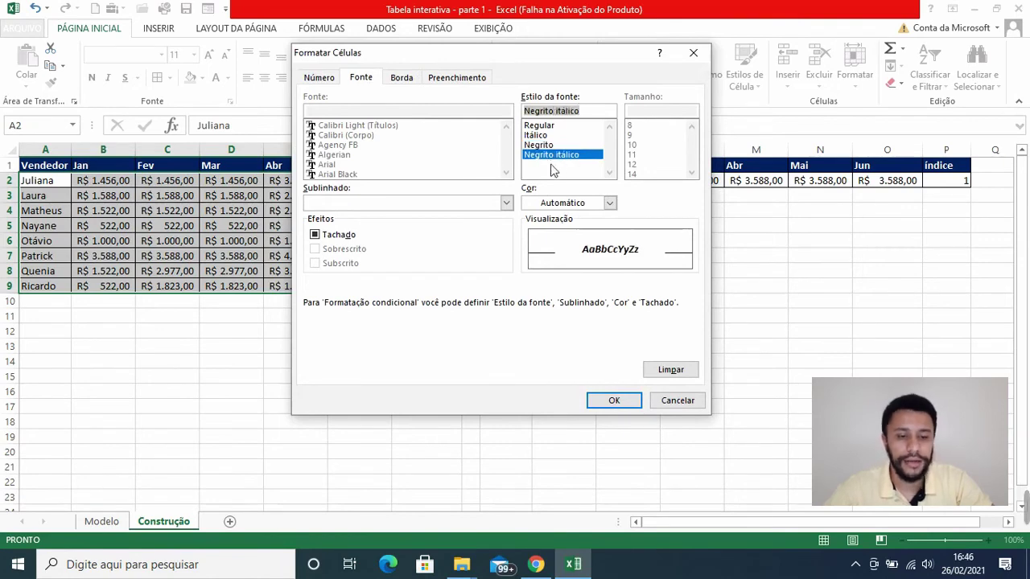
click(613, 400)
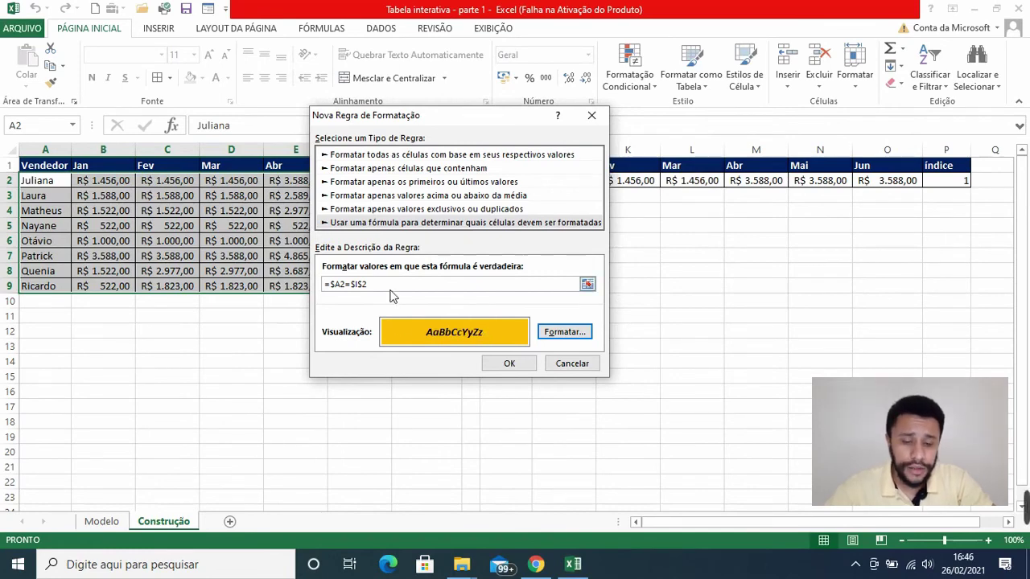
click(530, 364)
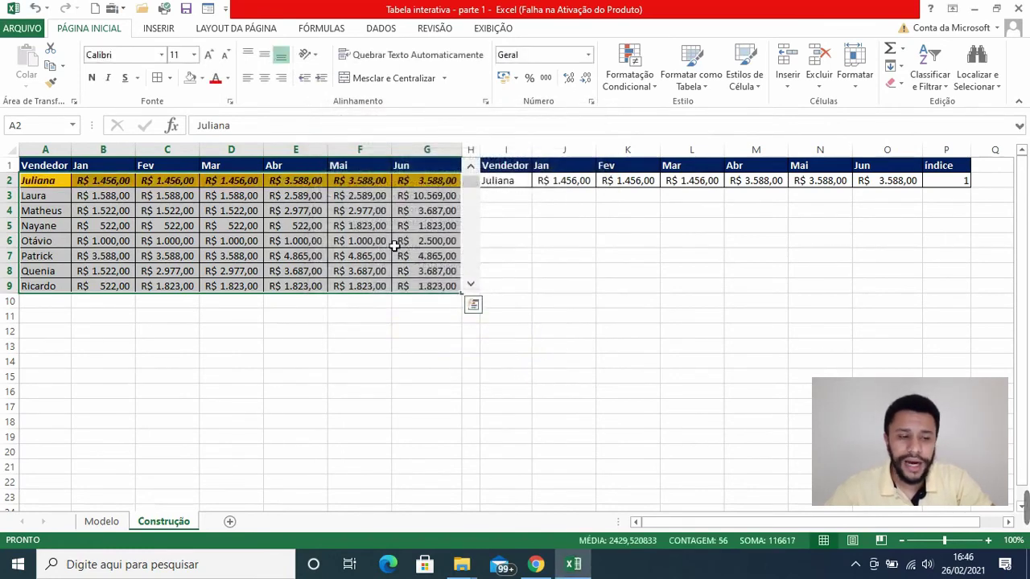
- Check the índice and helper vendor cells, then test the row highlighting by stepping the scroll bar down several vendors and back to the first
click(947, 185)
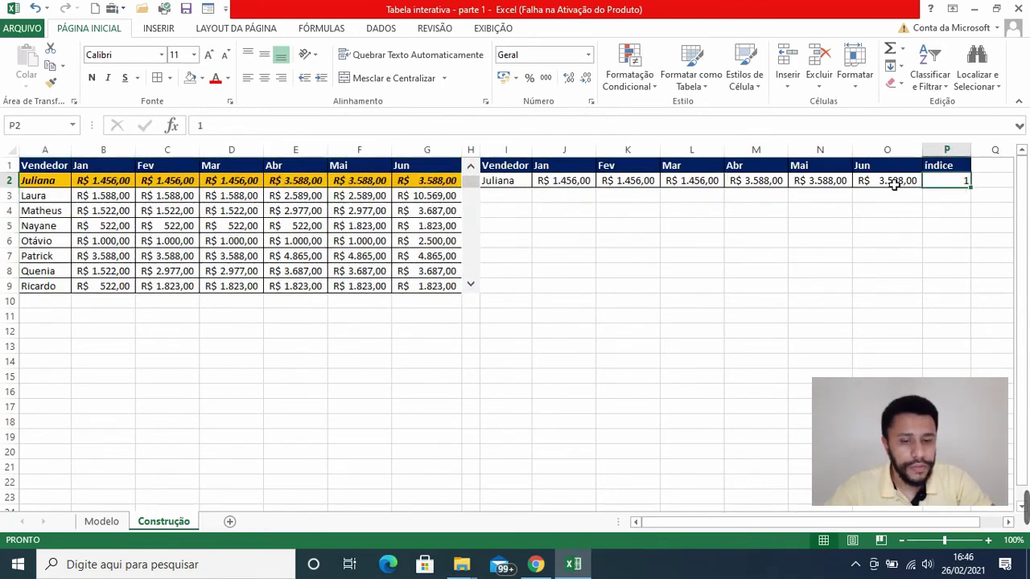
click(506, 184)
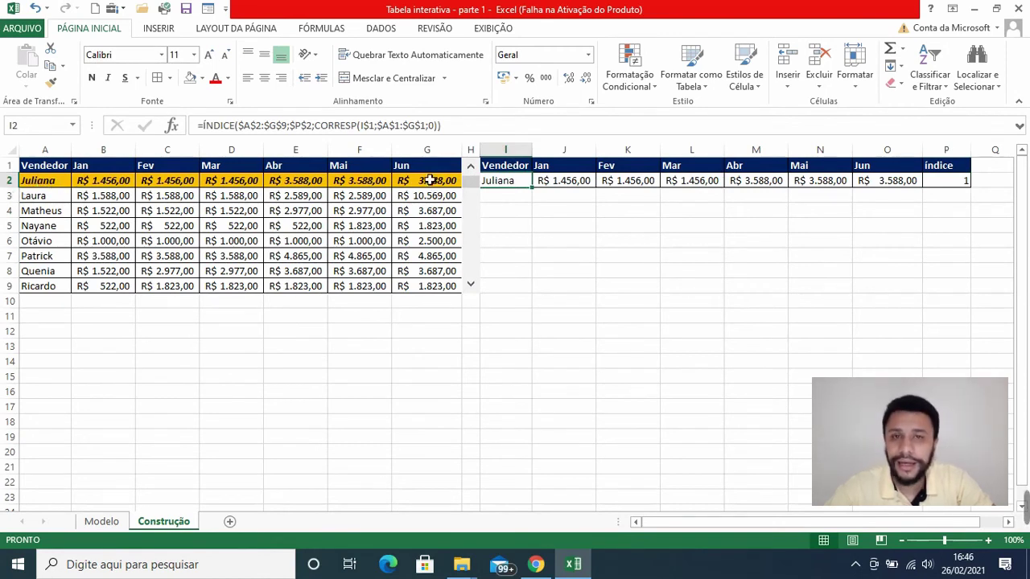
click(471, 285)
click(475, 285)
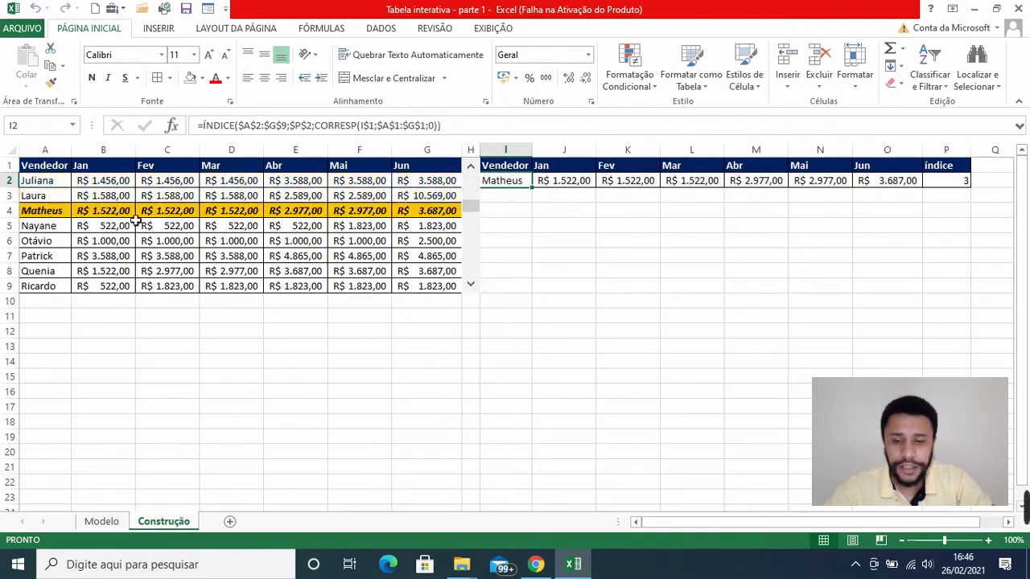
click(472, 286)
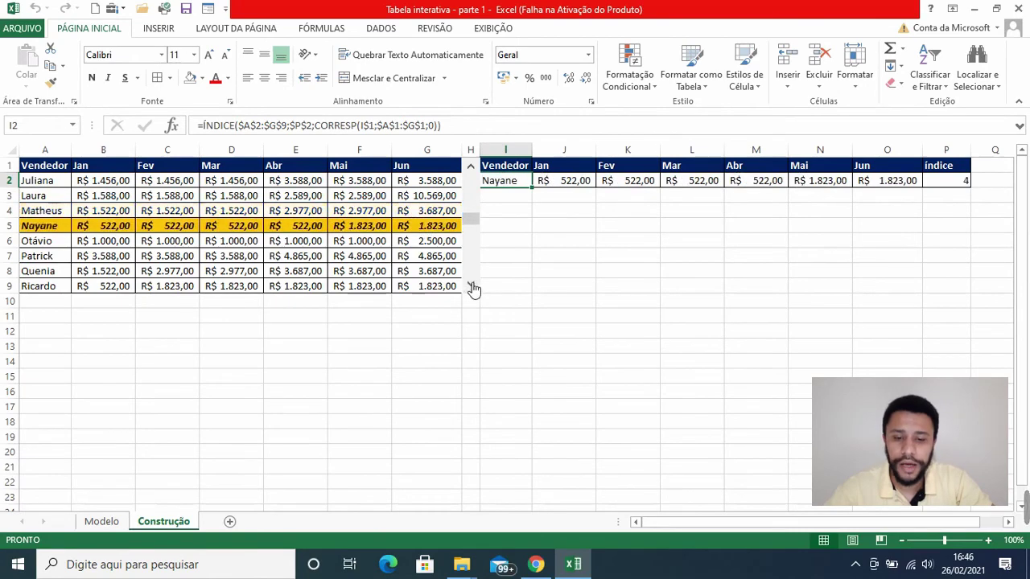
click(471, 287)
click(472, 288)
click(471, 287)
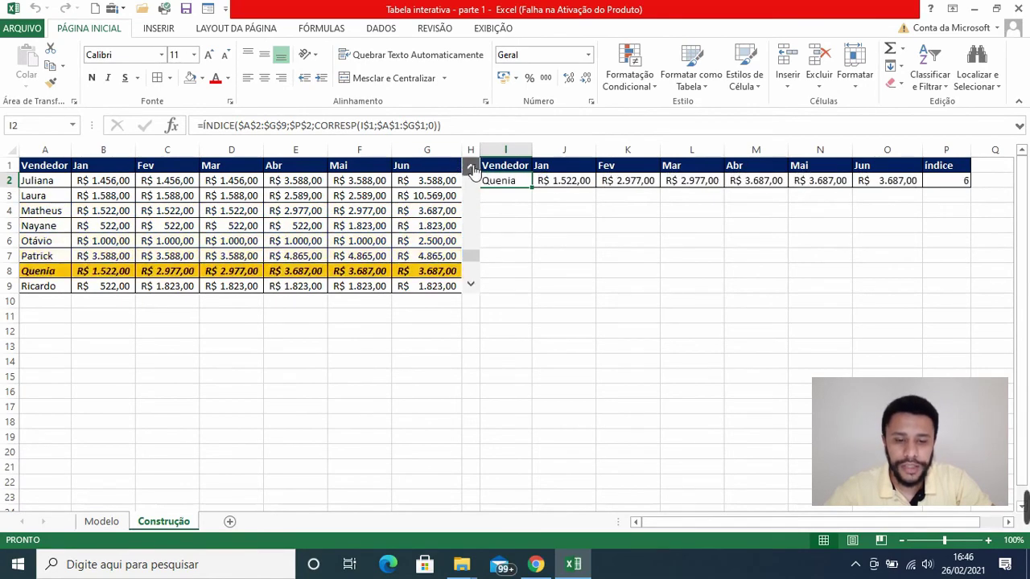
click(470, 166)
click(471, 166)
click(471, 166)
click(471, 167)
click(471, 166)
click(471, 167)
click(470, 166)
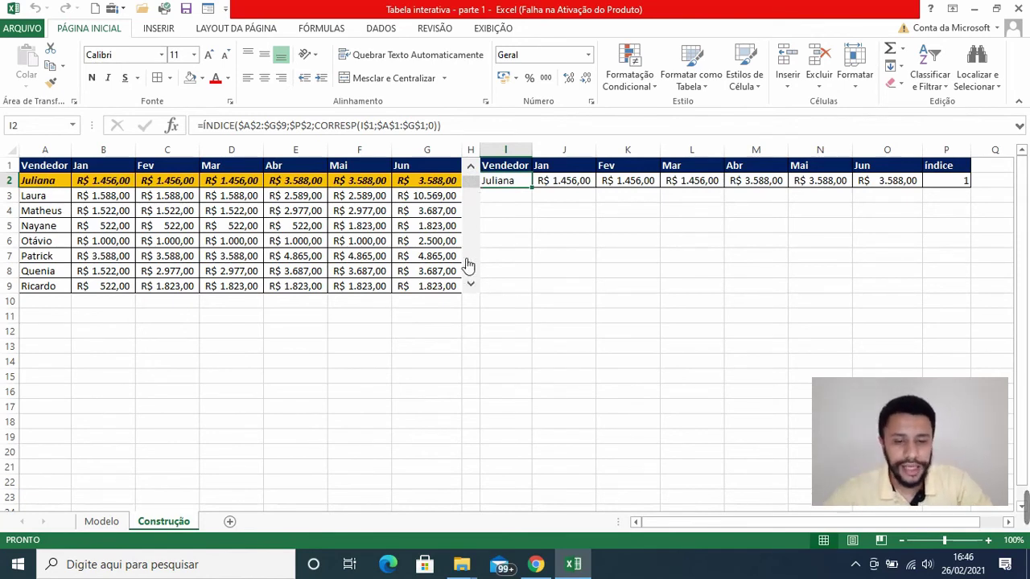
- Set the scroll bar's object positioning to not move or size with cells (Não mover ou dimensionar com células)
right_click(474, 174)
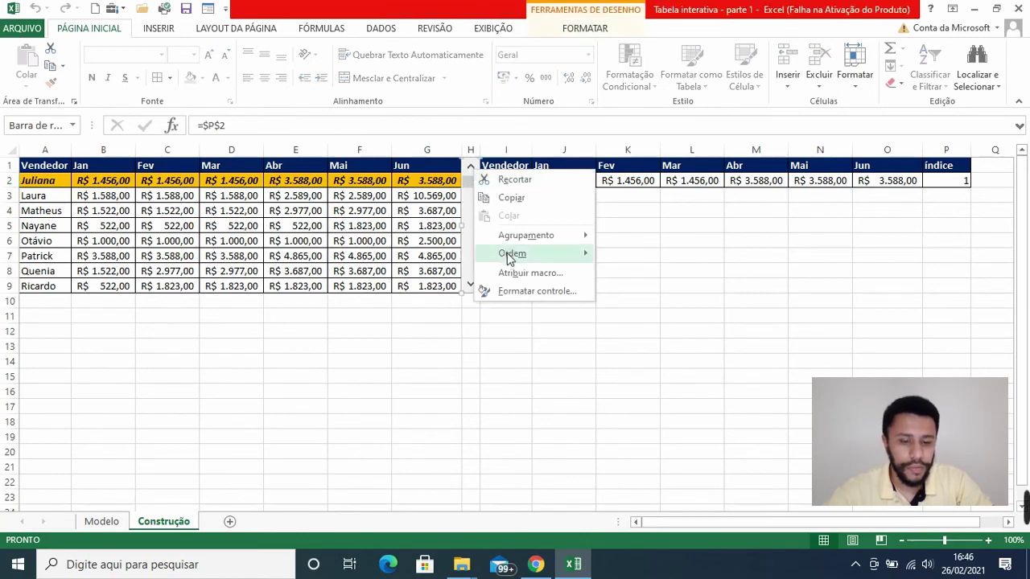
click(531, 292)
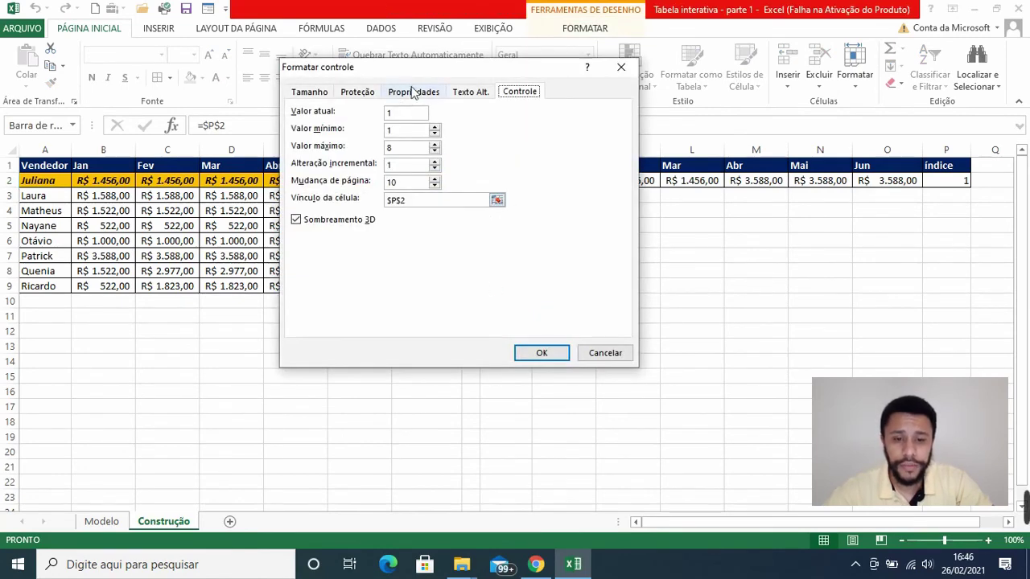
click(414, 93)
click(302, 156)
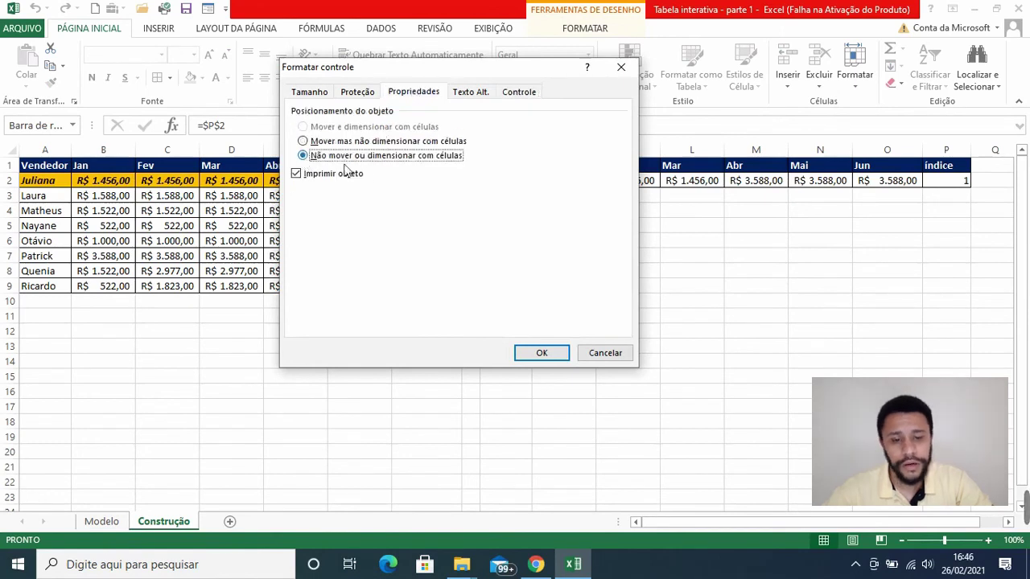
click(536, 353)
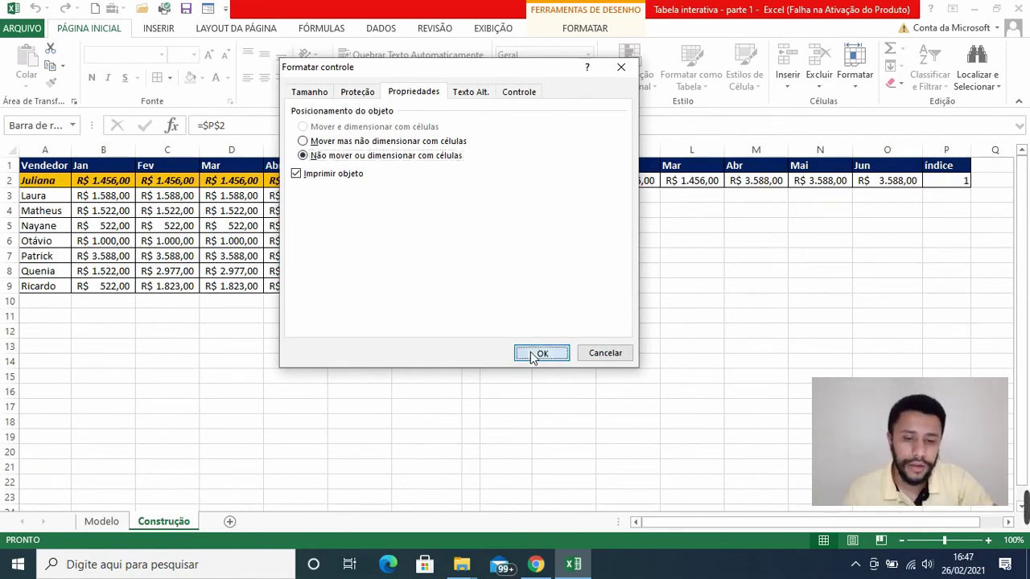
click(579, 295)
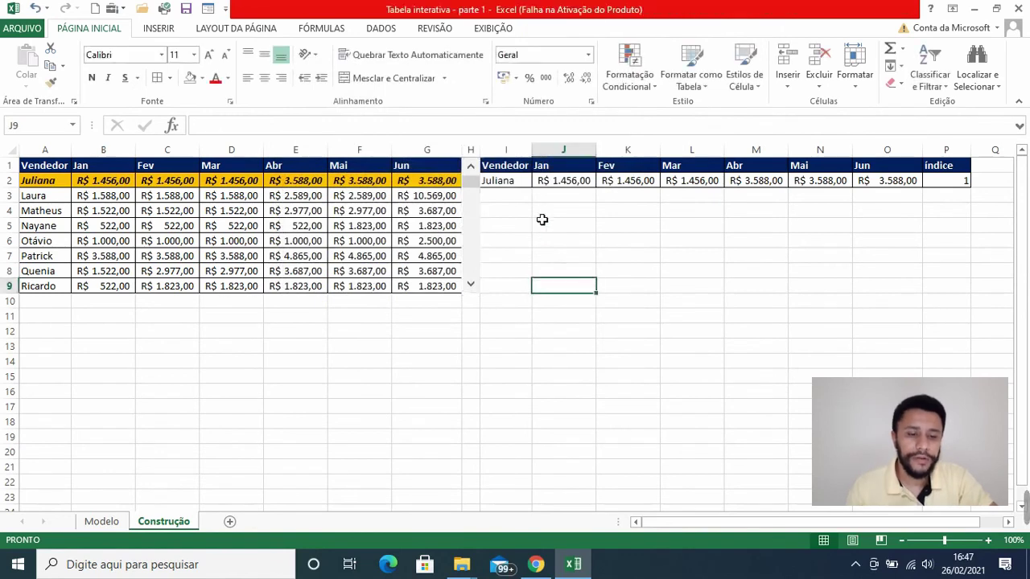
- Hide the helper columns I to P and turn off the gridlines on the Construção sheet
drag(521, 165, 945, 165)
right_click(769, 292)
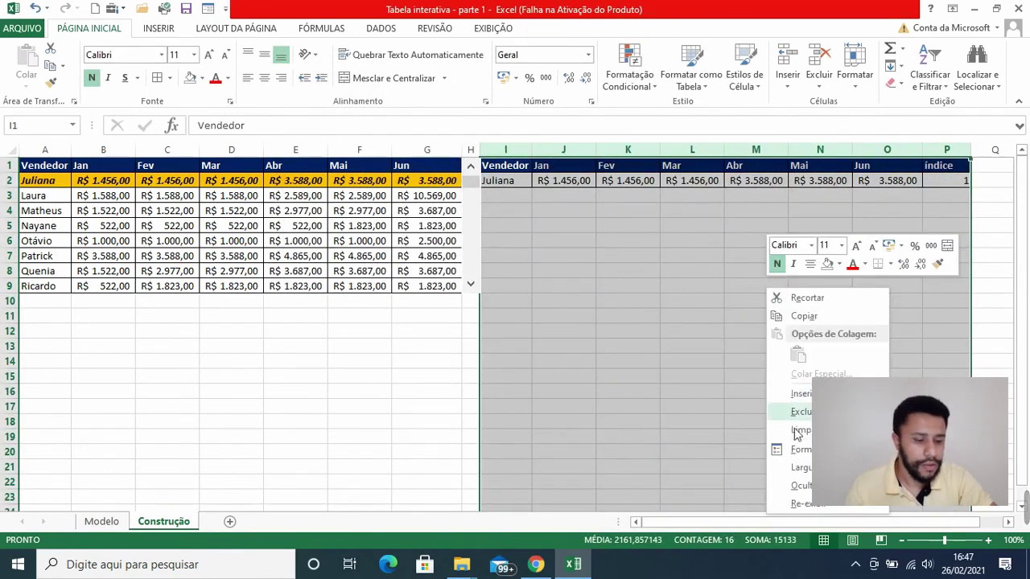
click(789, 487)
click(541, 255)
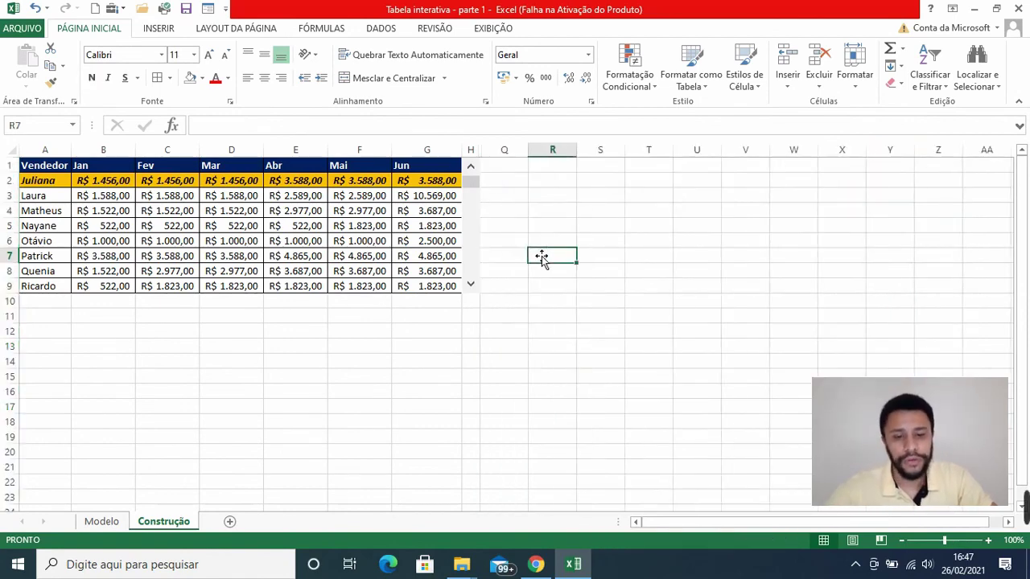
click(494, 29)
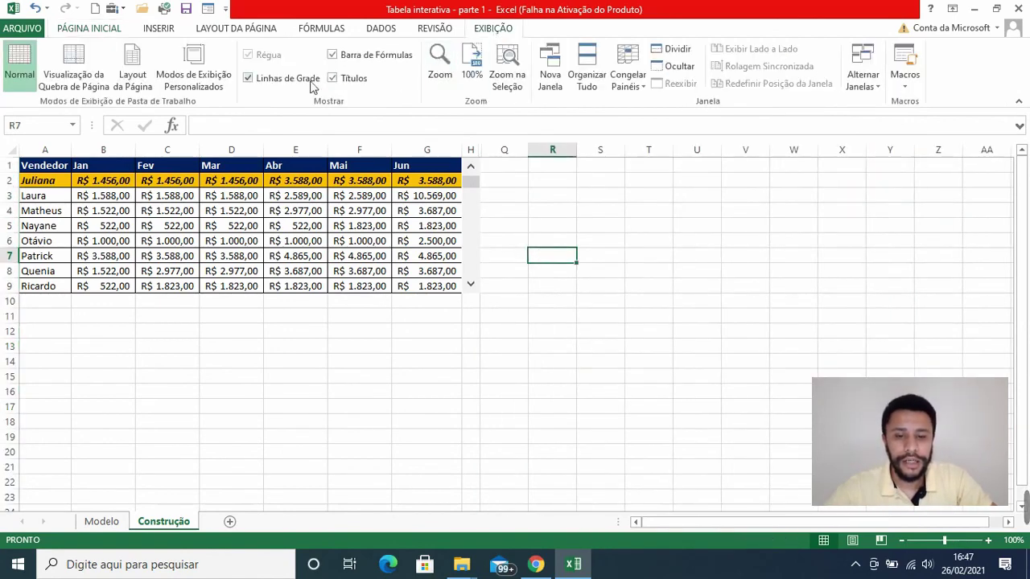
click(247, 78)
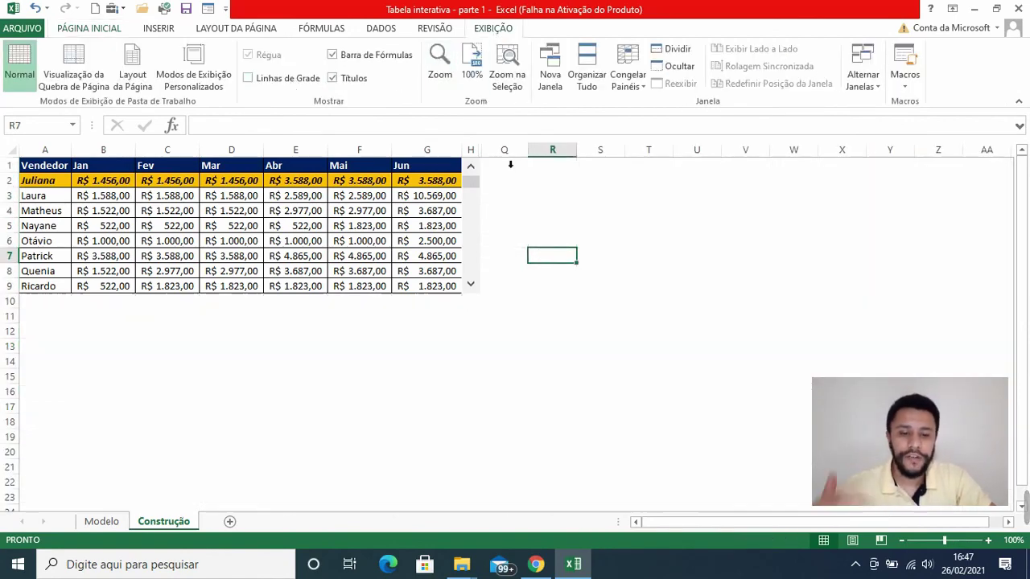
- Test the finished table by stepping the scroll bar down to the fifth vendor and back up to the second
click(472, 288)
click(472, 288)
click(473, 288)
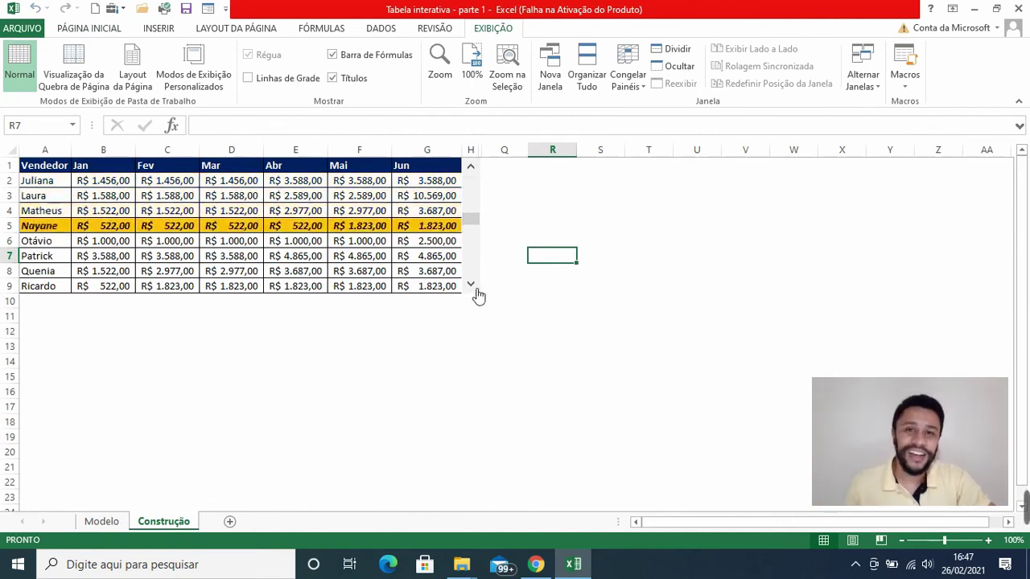
click(474, 289)
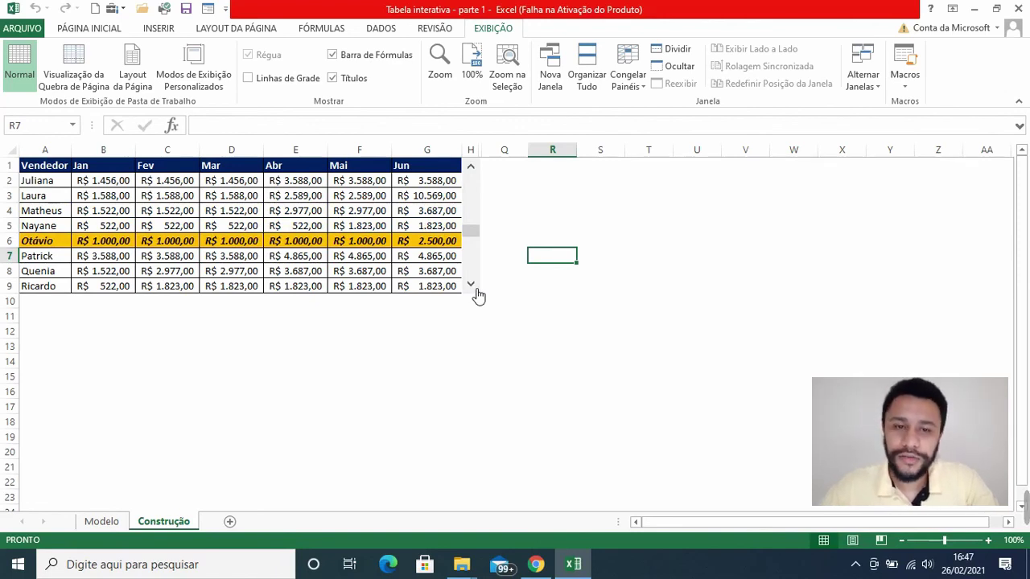
click(471, 167)
click(471, 167)
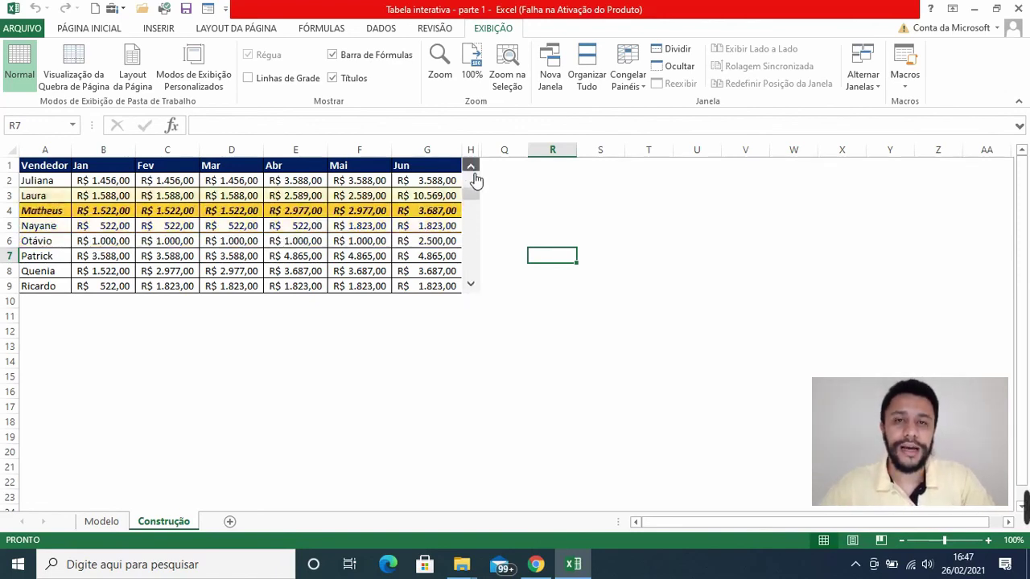
click(474, 174)
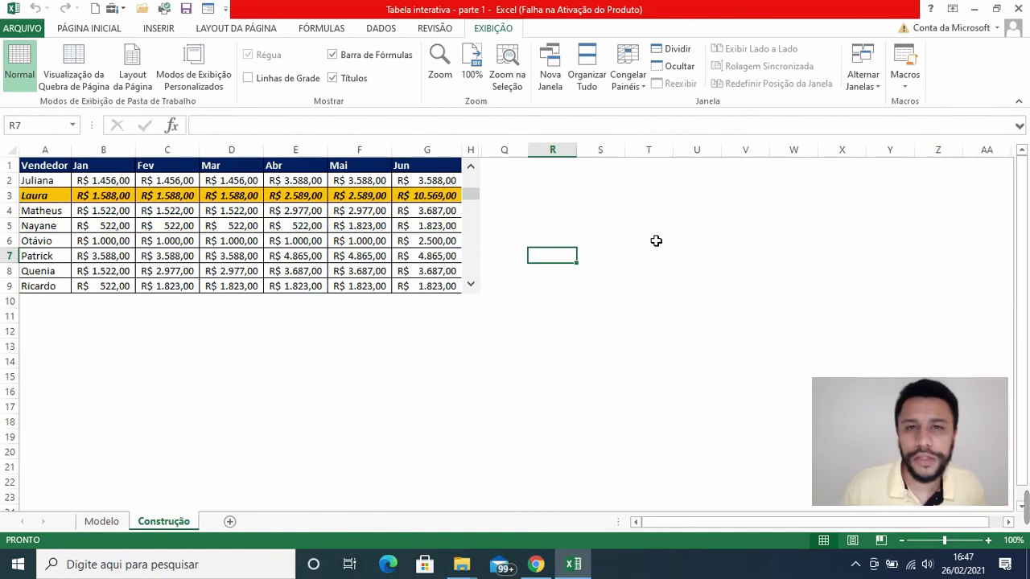